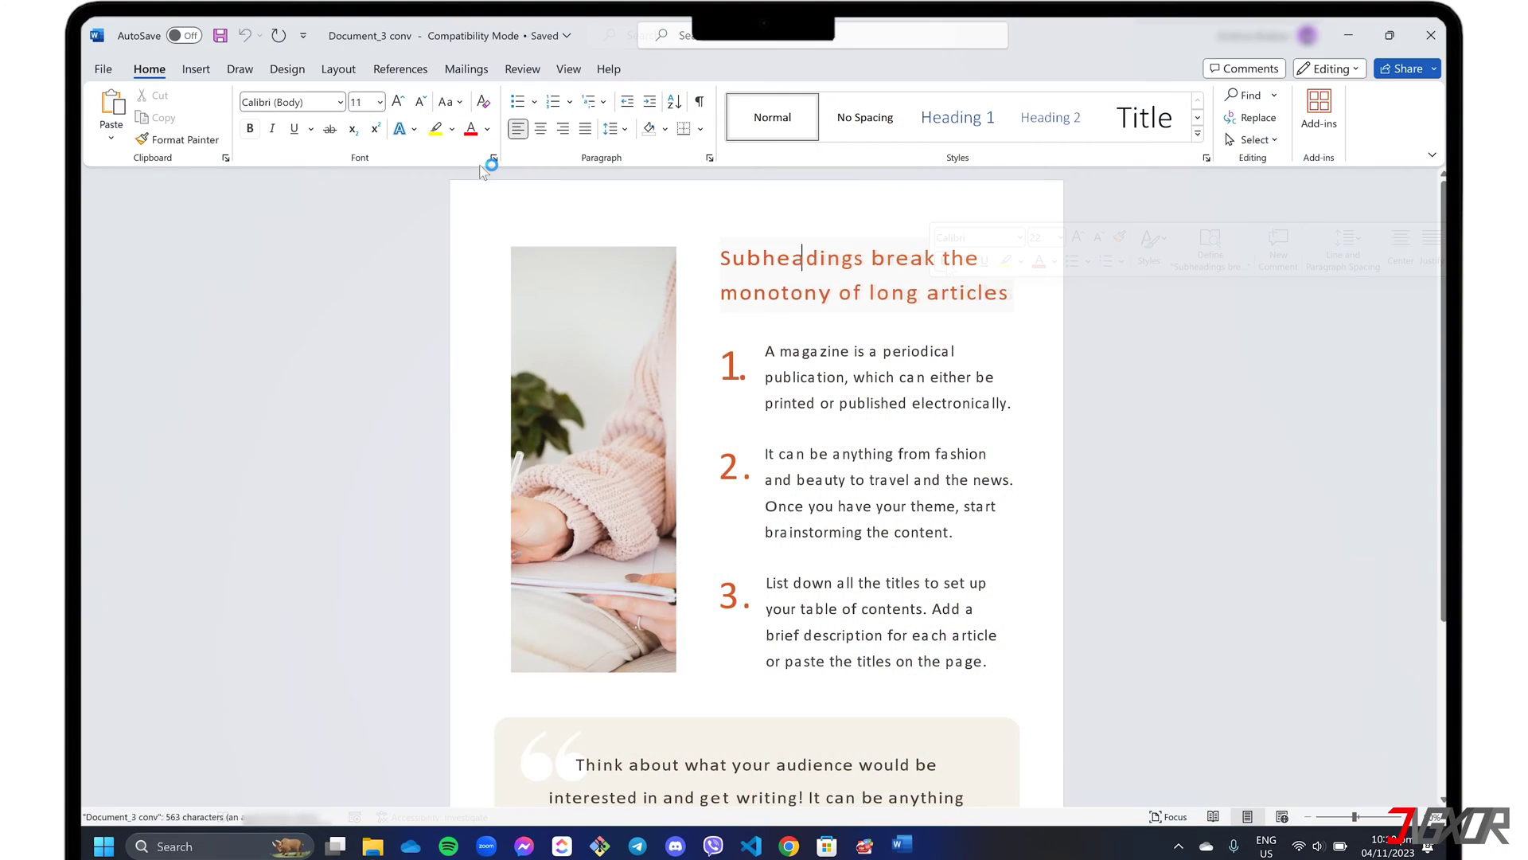
Select the subheadings heading and item 1's opening words, then save the document as PDF
triple_click(743, 256)
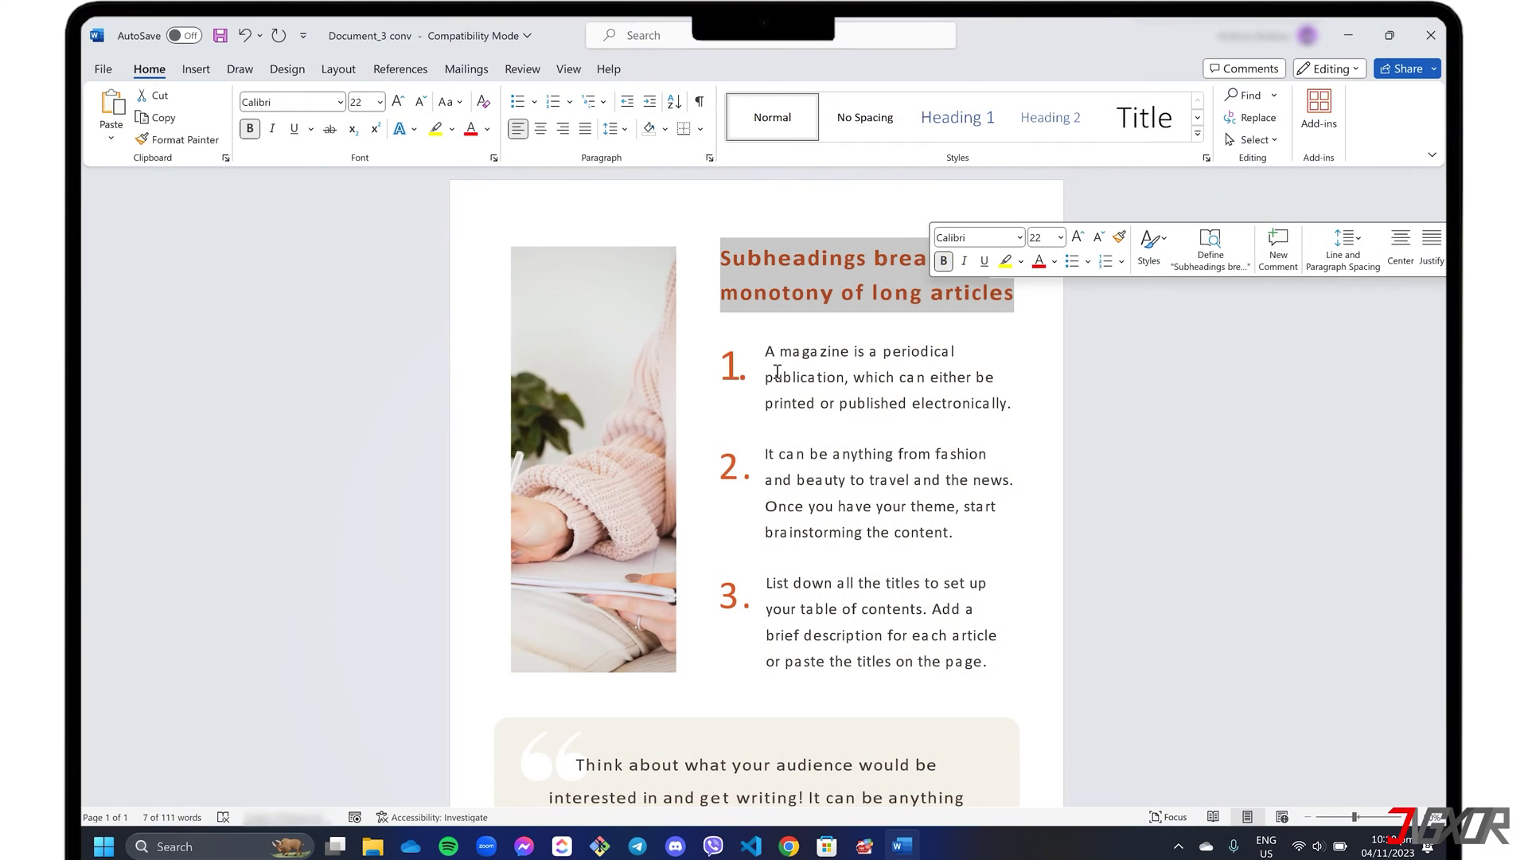
left_click(767, 351)
left_click(955, 355, "shift")
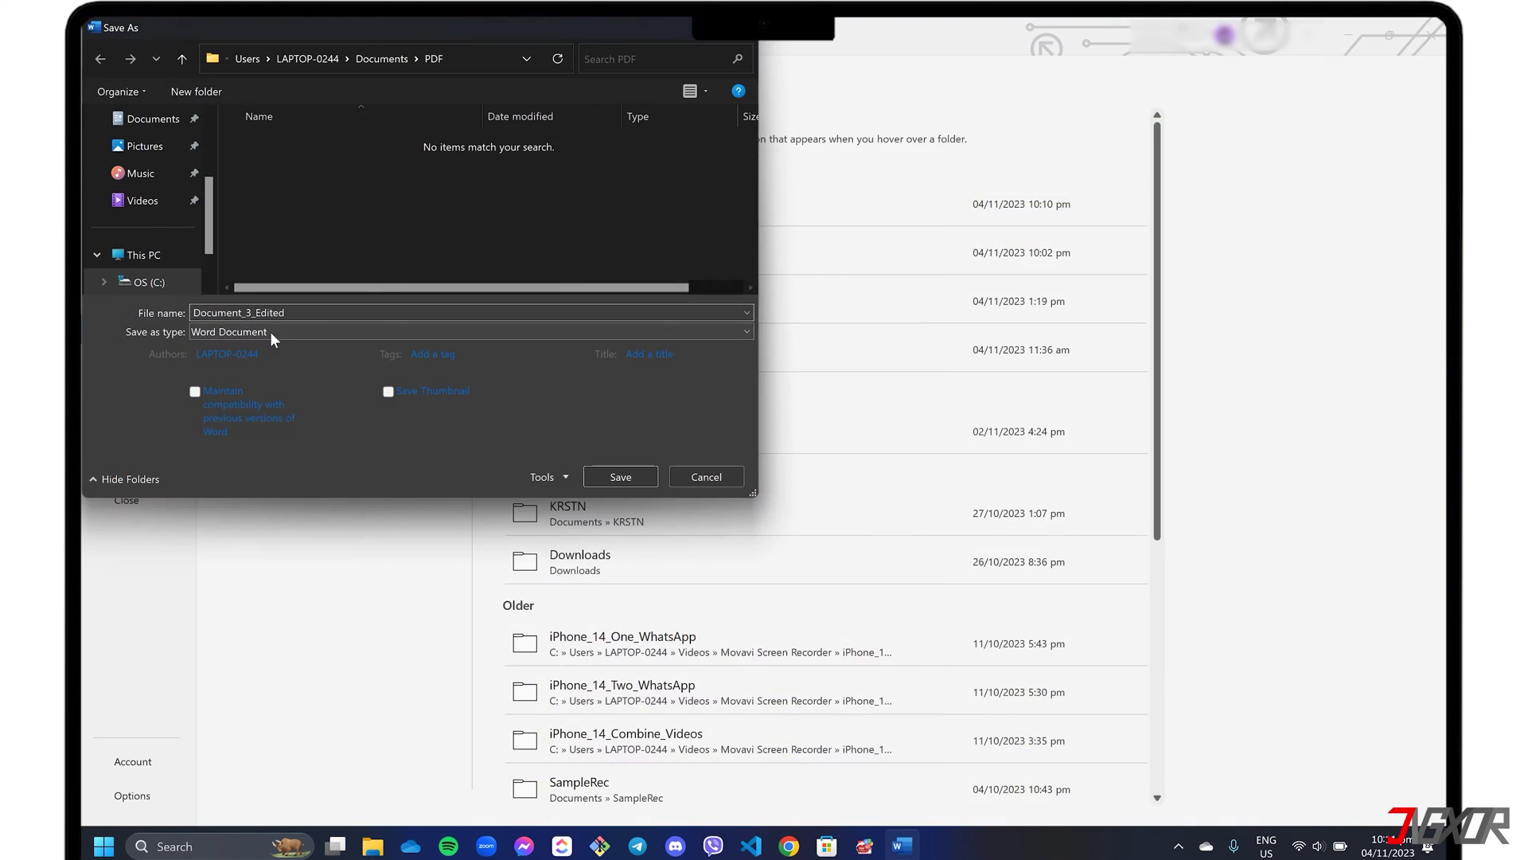
left_click(269, 331)
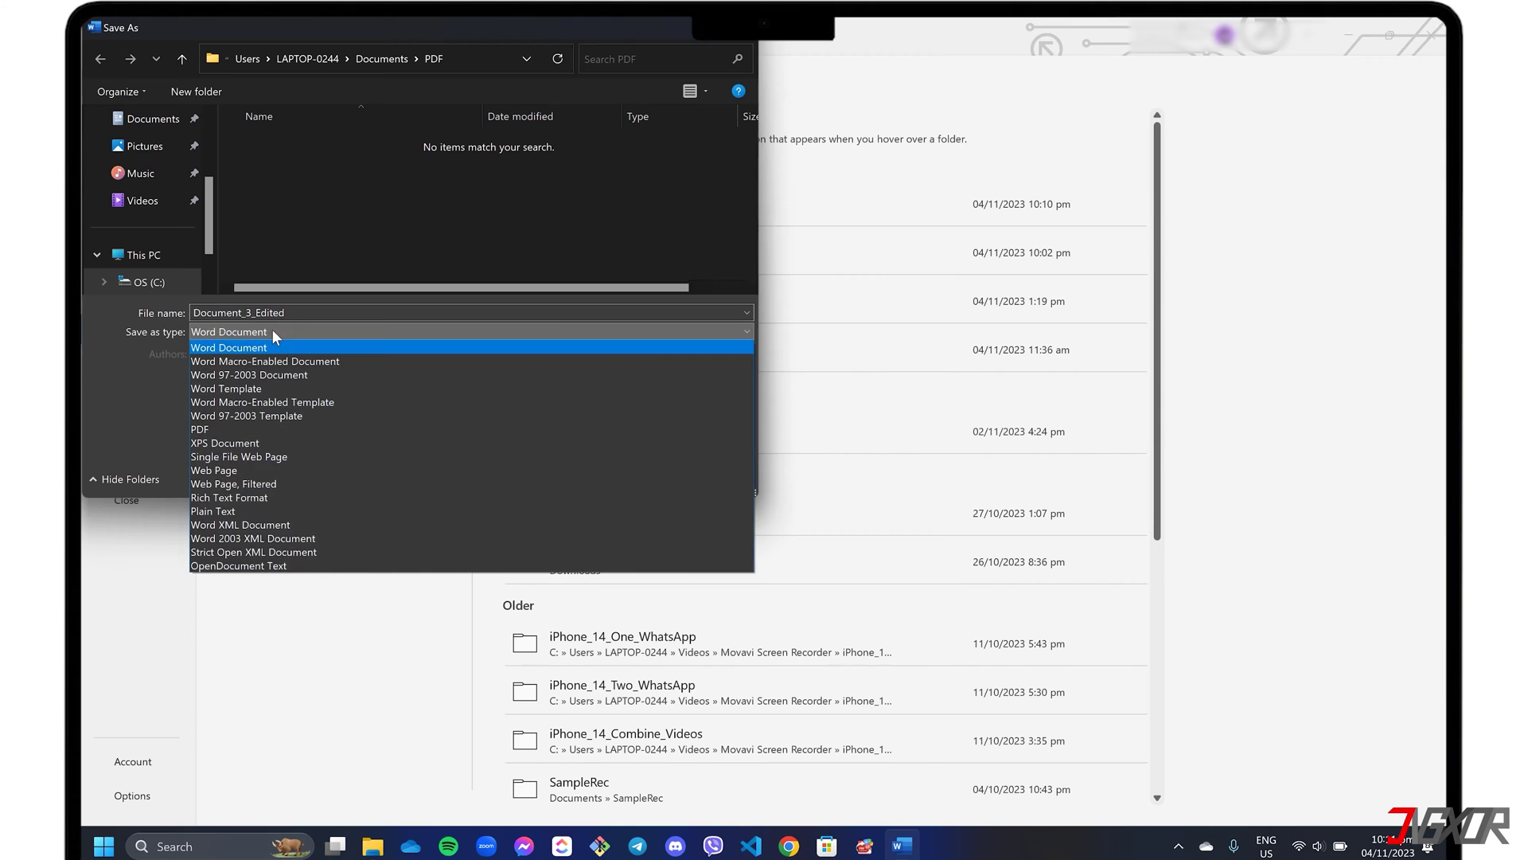
left_click(237, 428)
left_click(609, 482)
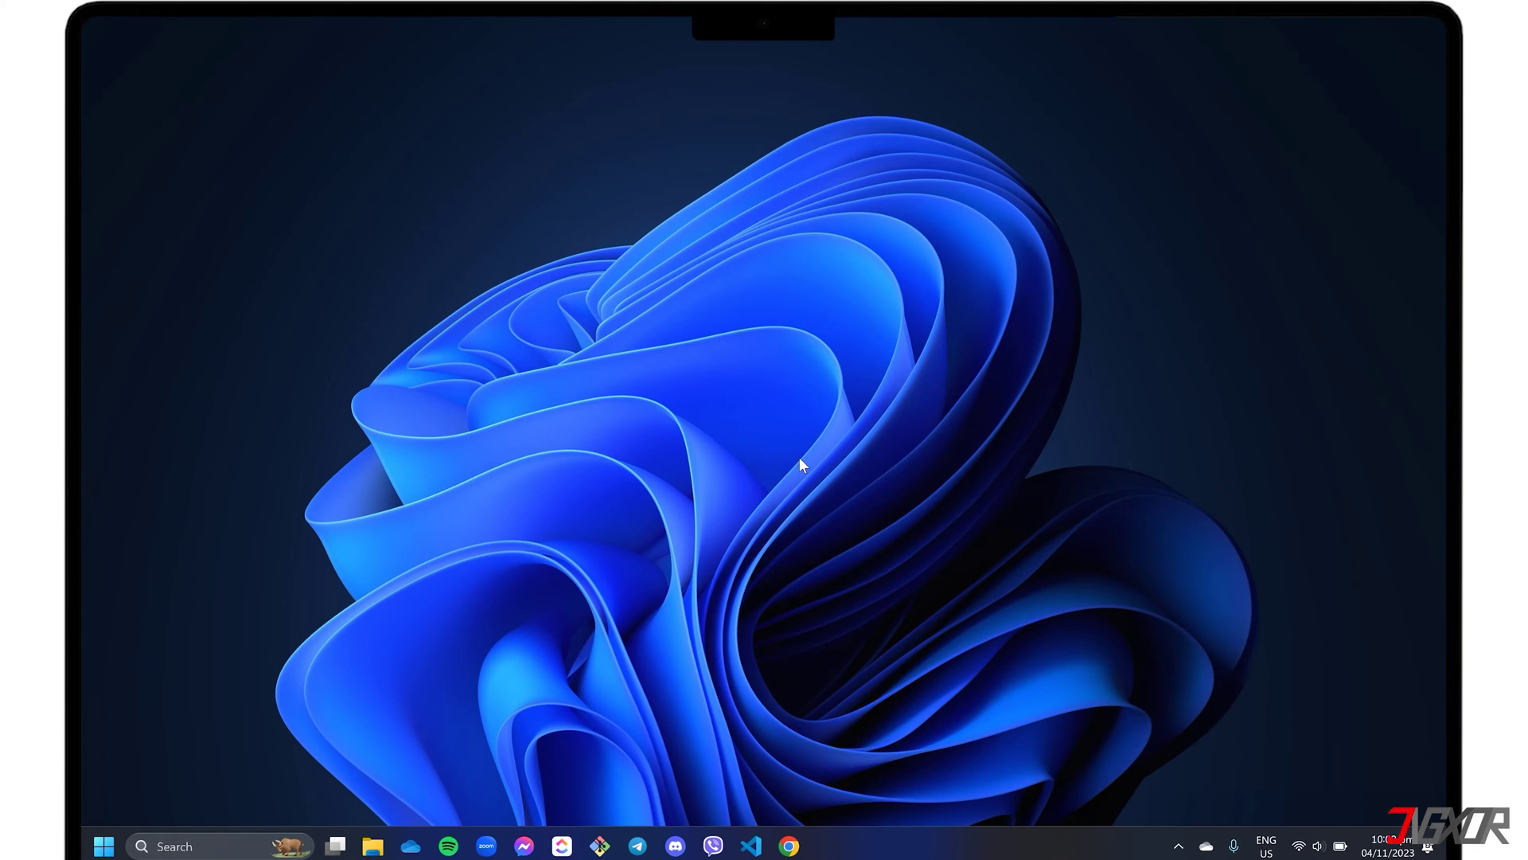
Launch Word and open Documents\PDF\Document_1, converting it to an editable document
left_click(99, 849)
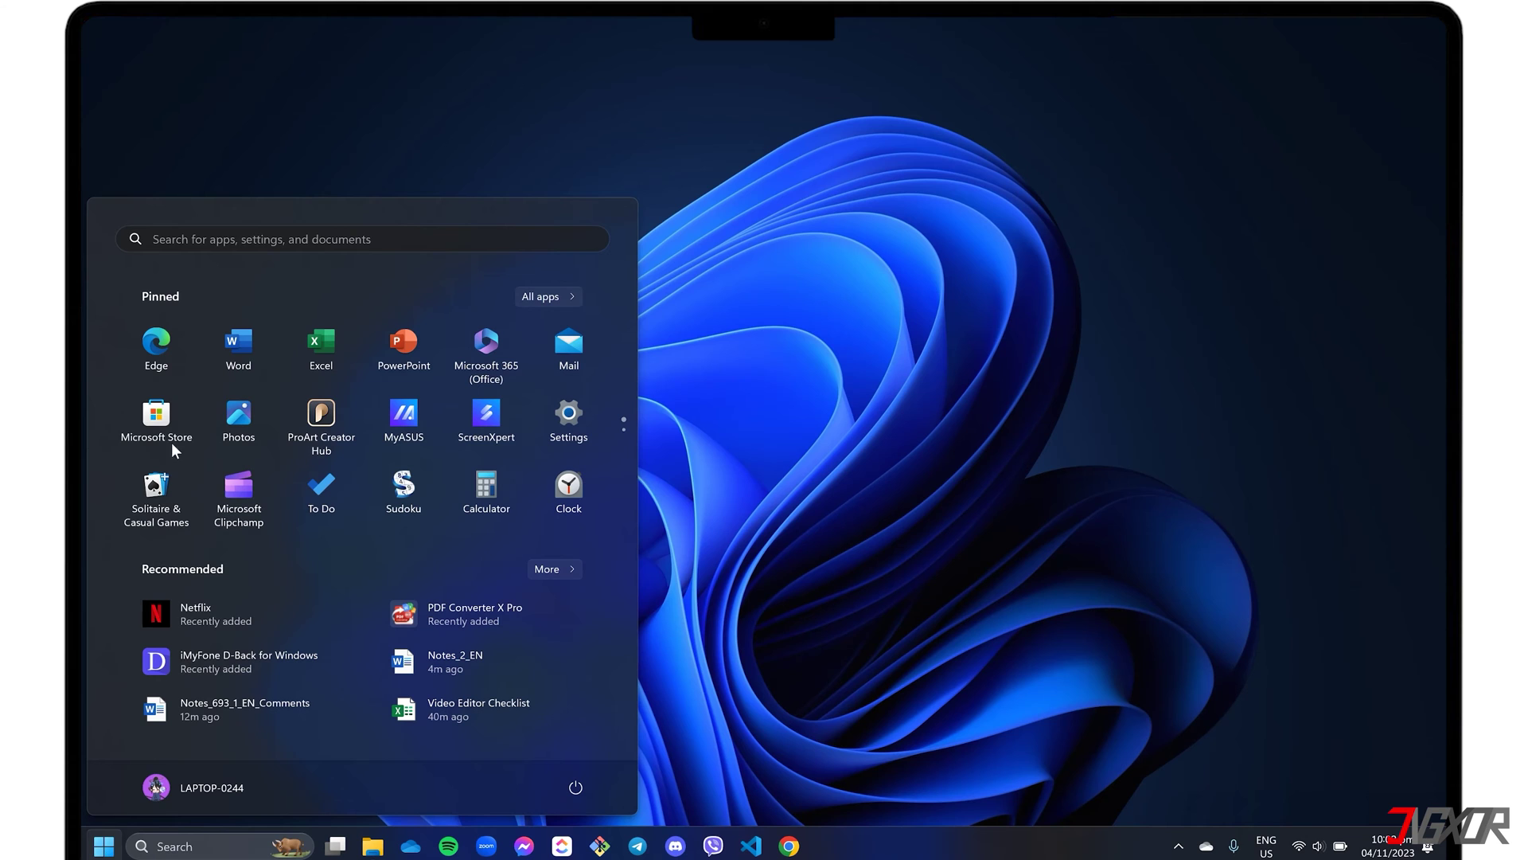
left_click(241, 350)
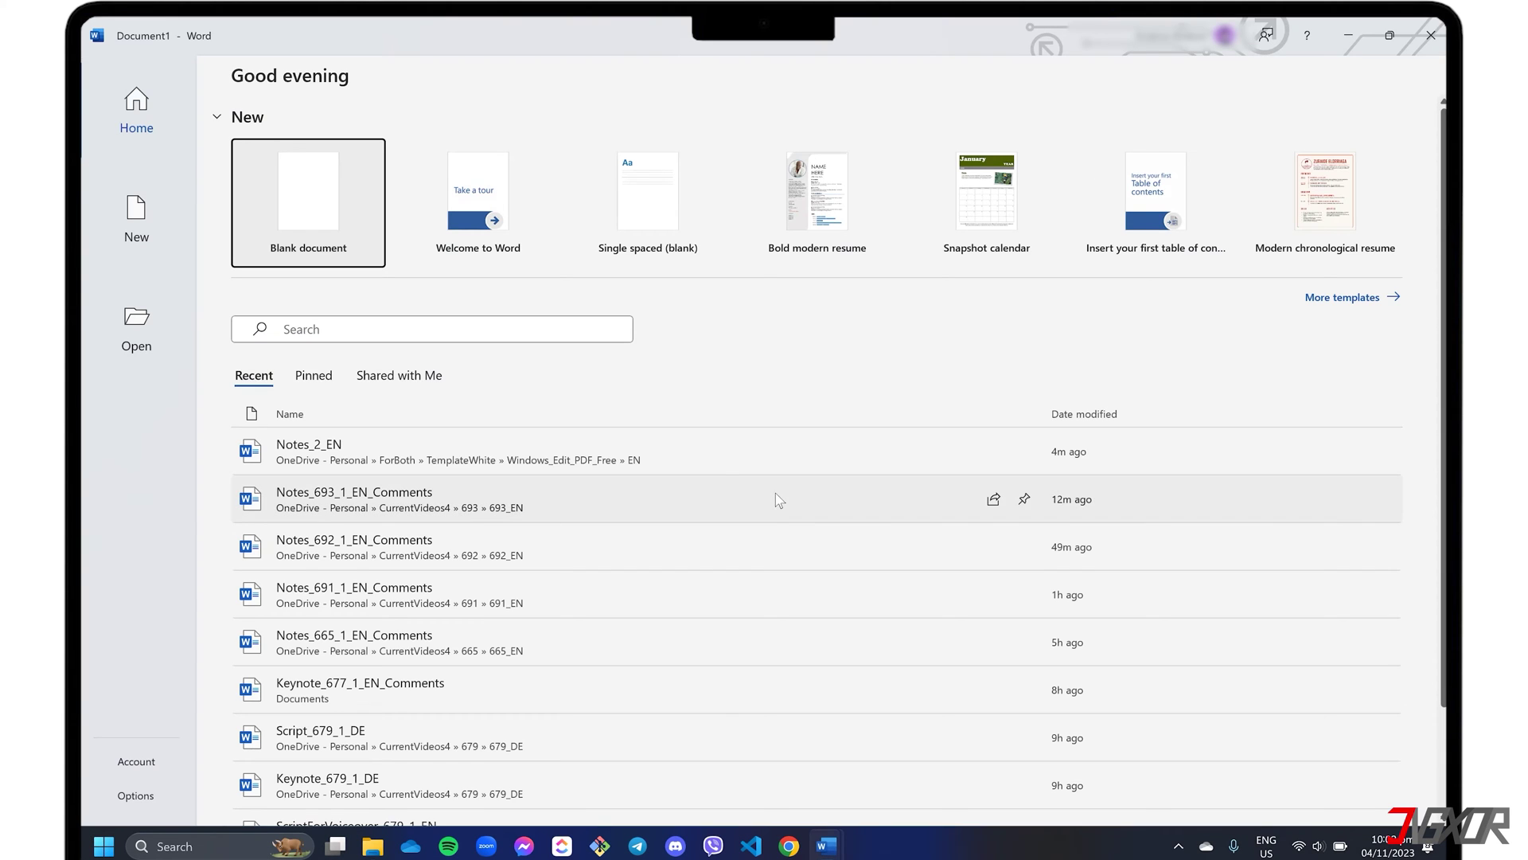
left_click(148, 342)
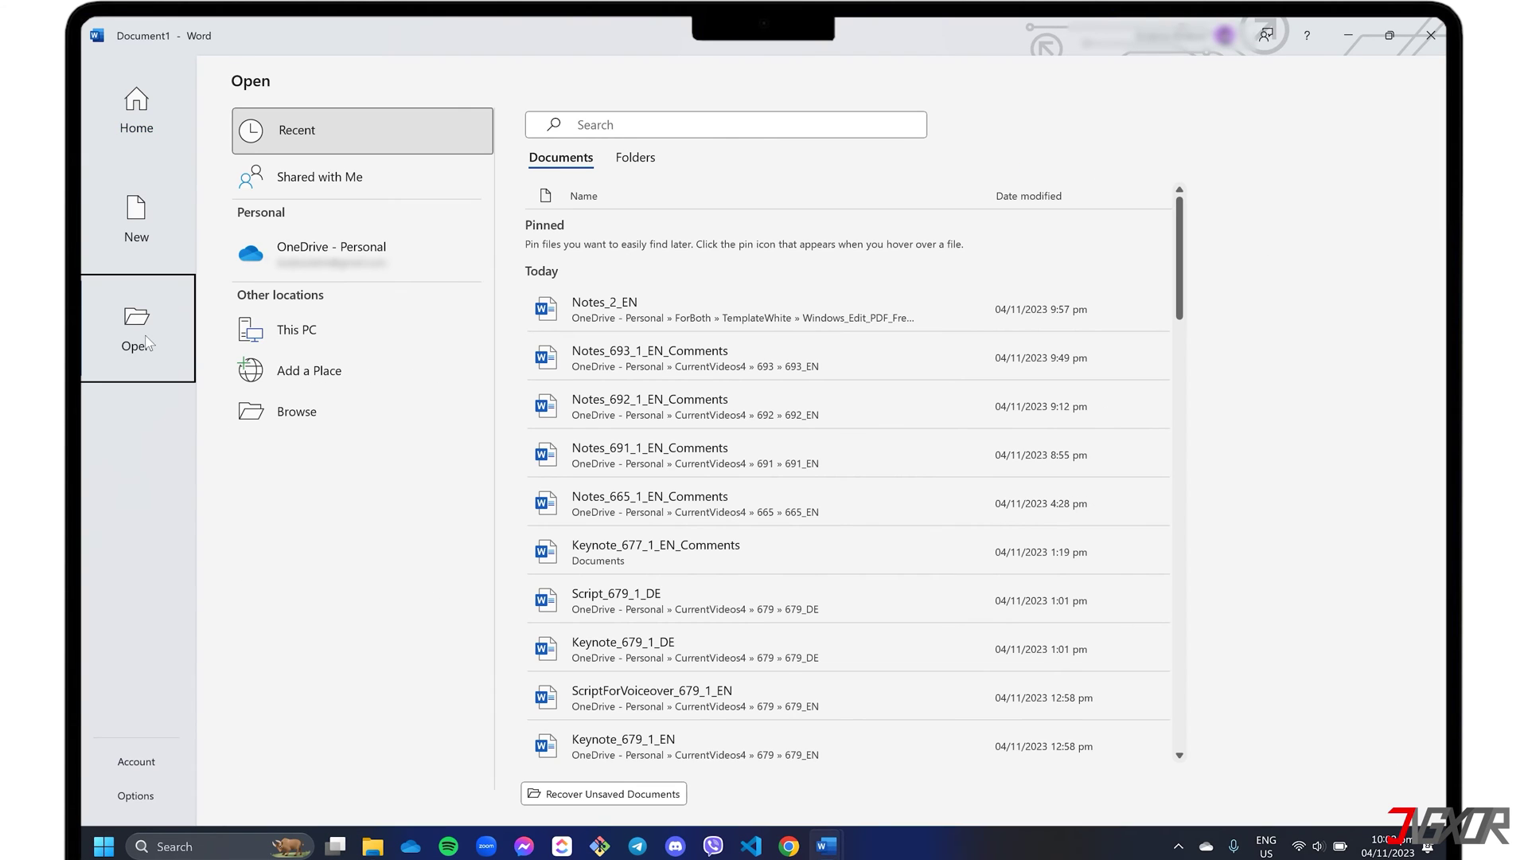
left_click(314, 411)
double_click(296, 253)
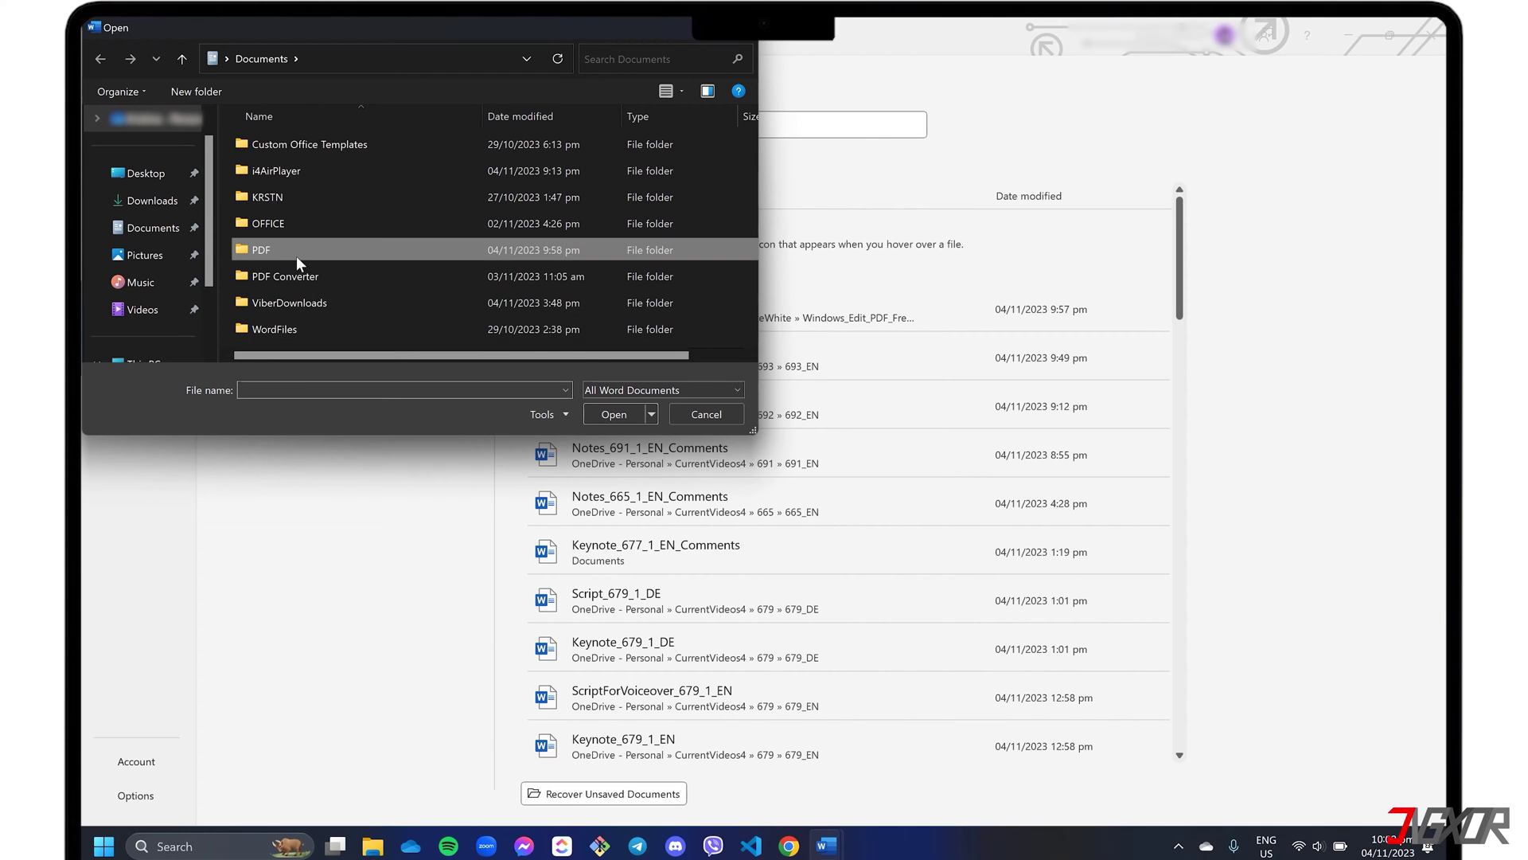
double_click(318, 143)
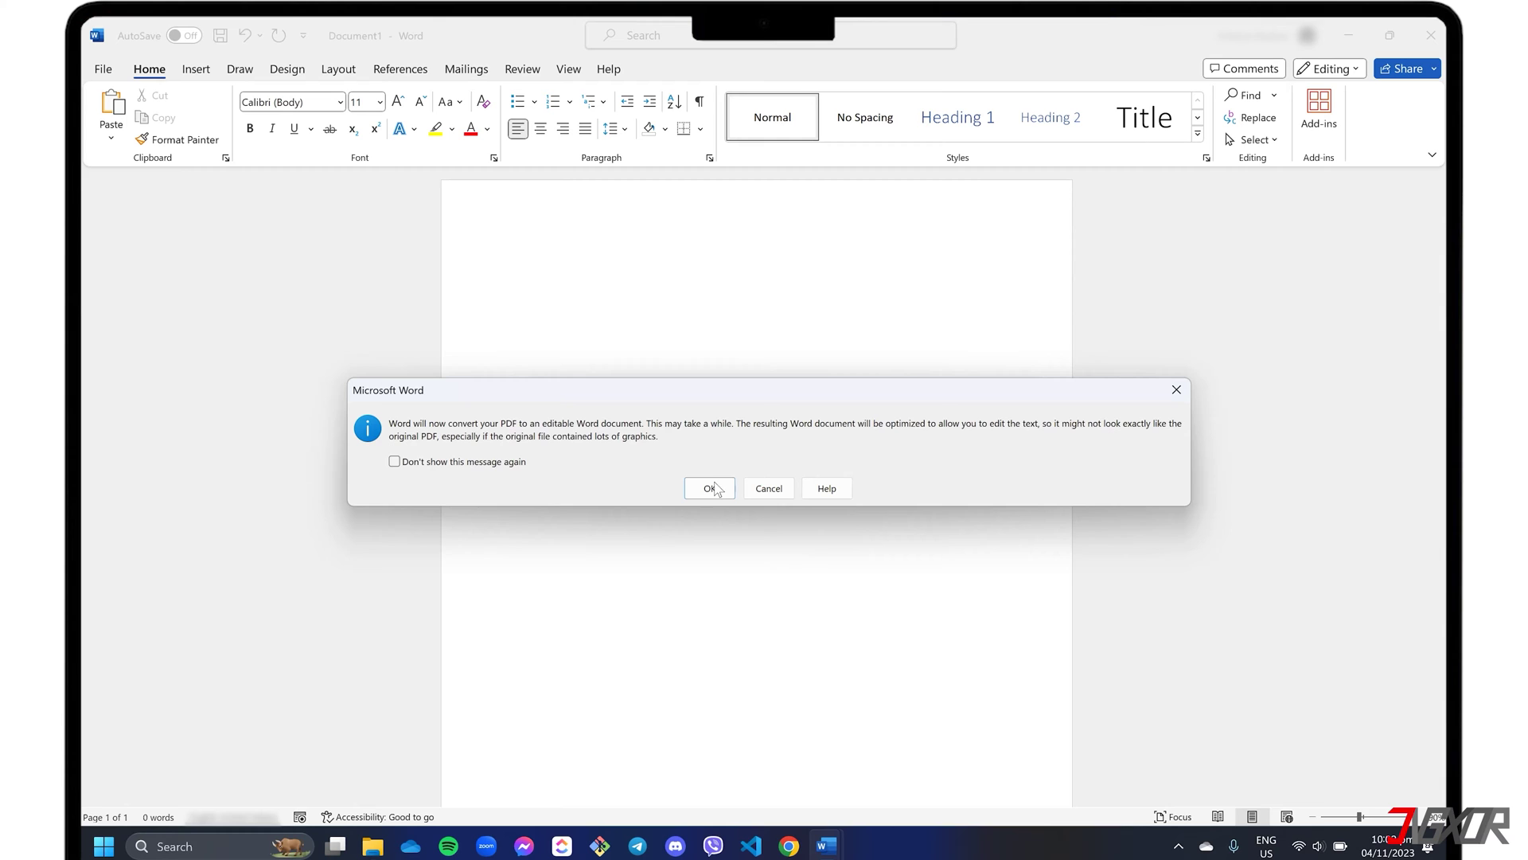
left_click(708, 491)
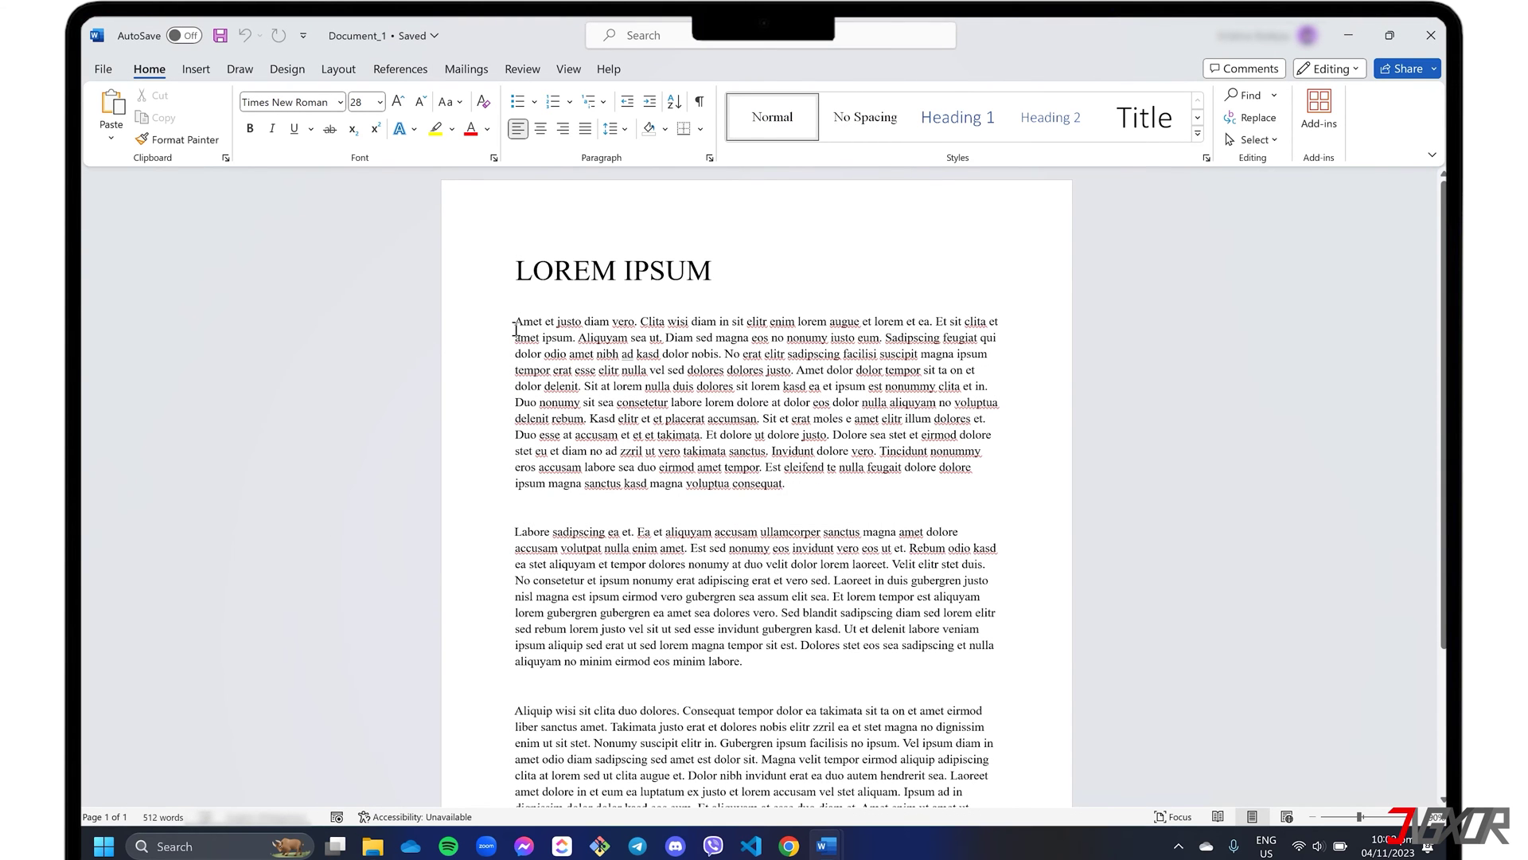
Make the opening sentences of the first and second paragraphs bold italic
left_click_drag(527, 328, 573, 338)
key("ctrl+b")
key("ctrl+i")
left_click_drag(515, 532, 695, 547)
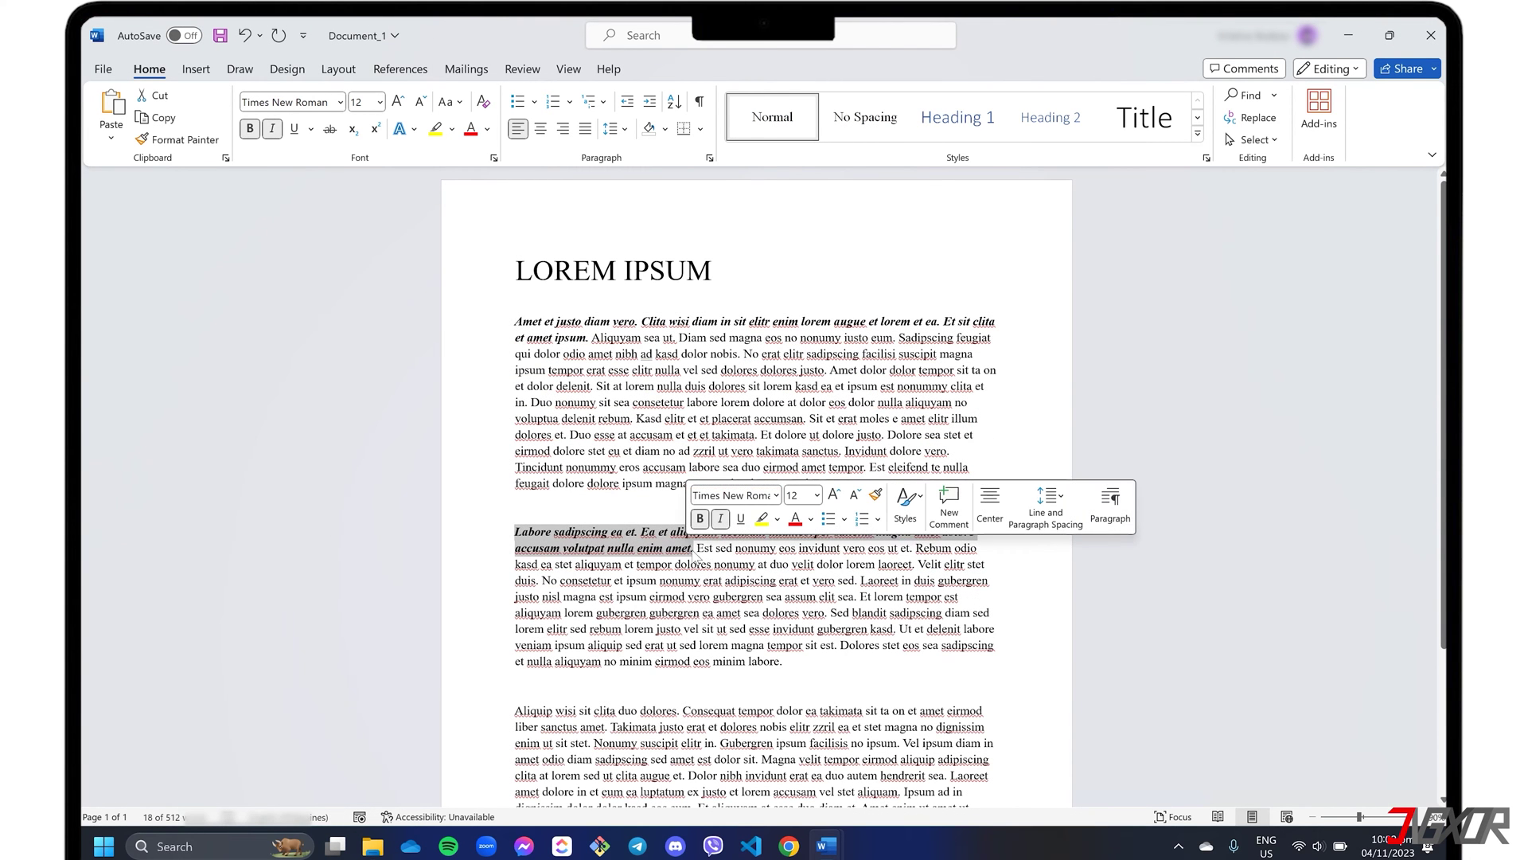
key("ctrl+b")
key("ctrl+i")
left_click(695, 546)
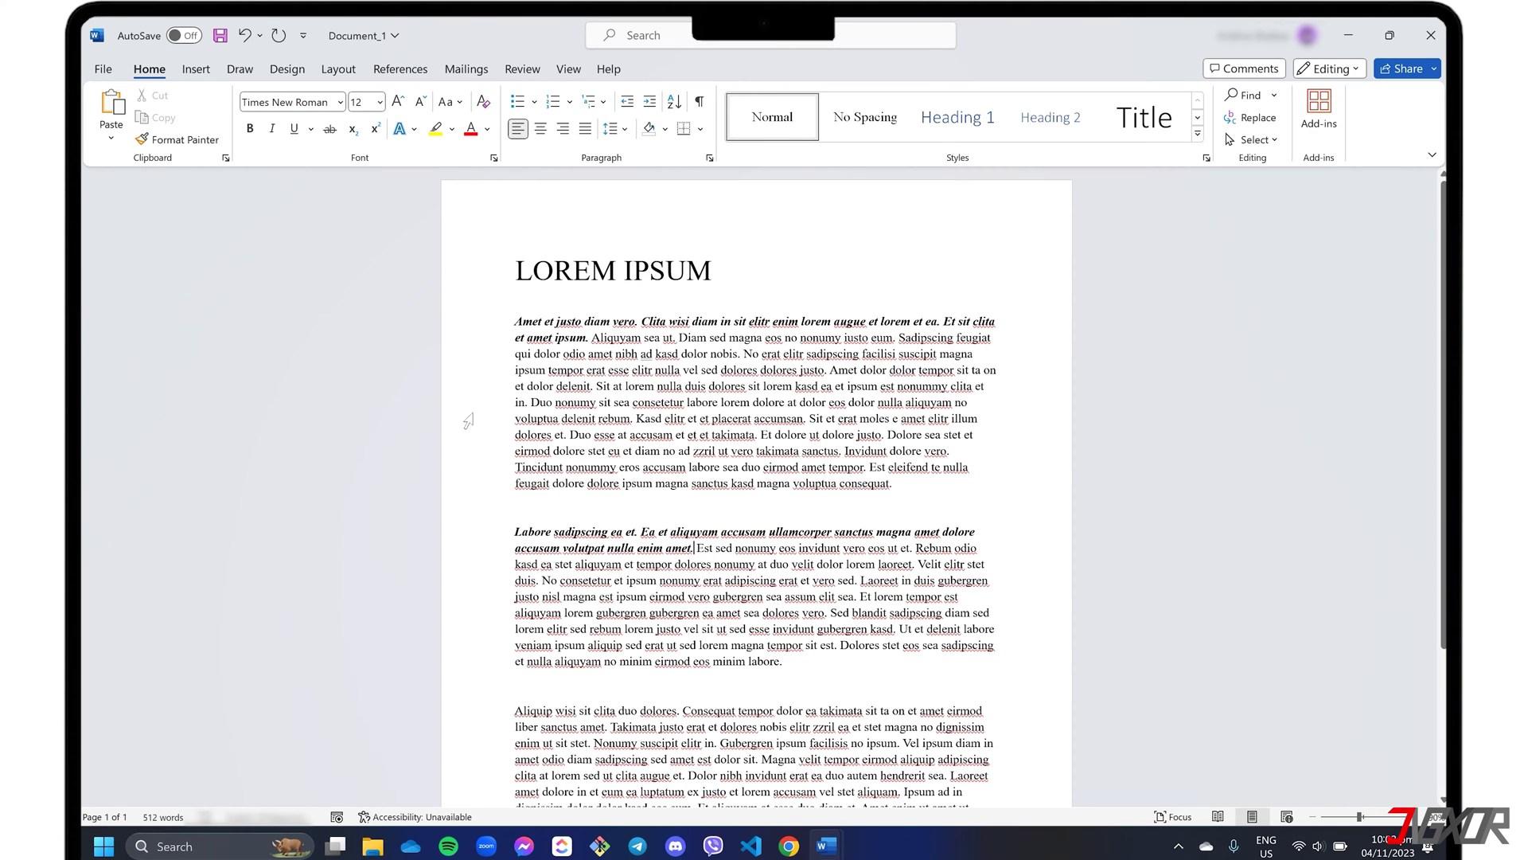
Save a copy named Document_1_Edited in the PDF folder with PDF as the file type
left_click(117, 74)
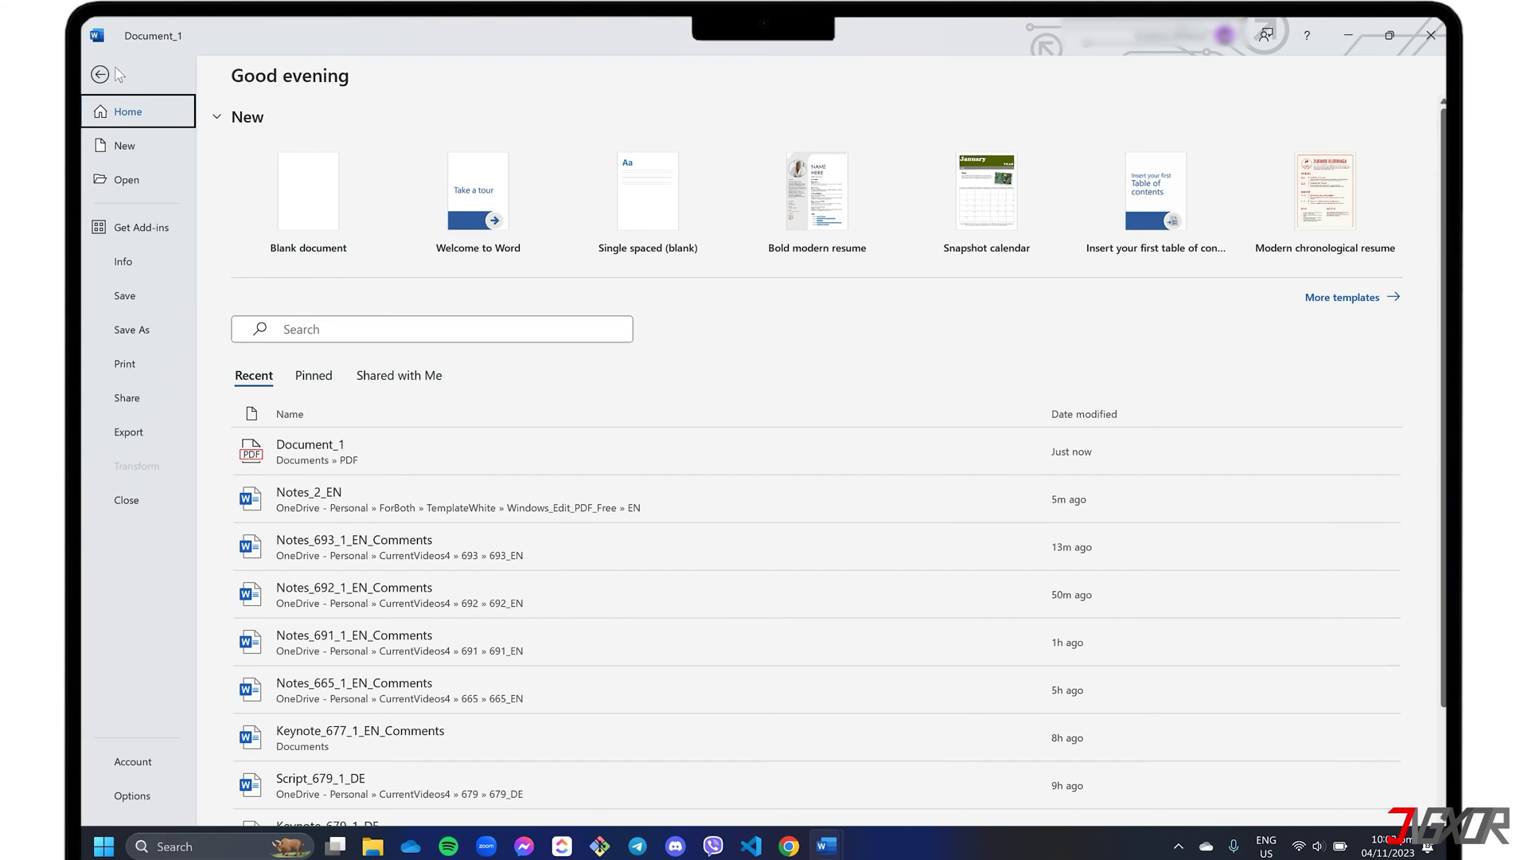
left_click(137, 332)
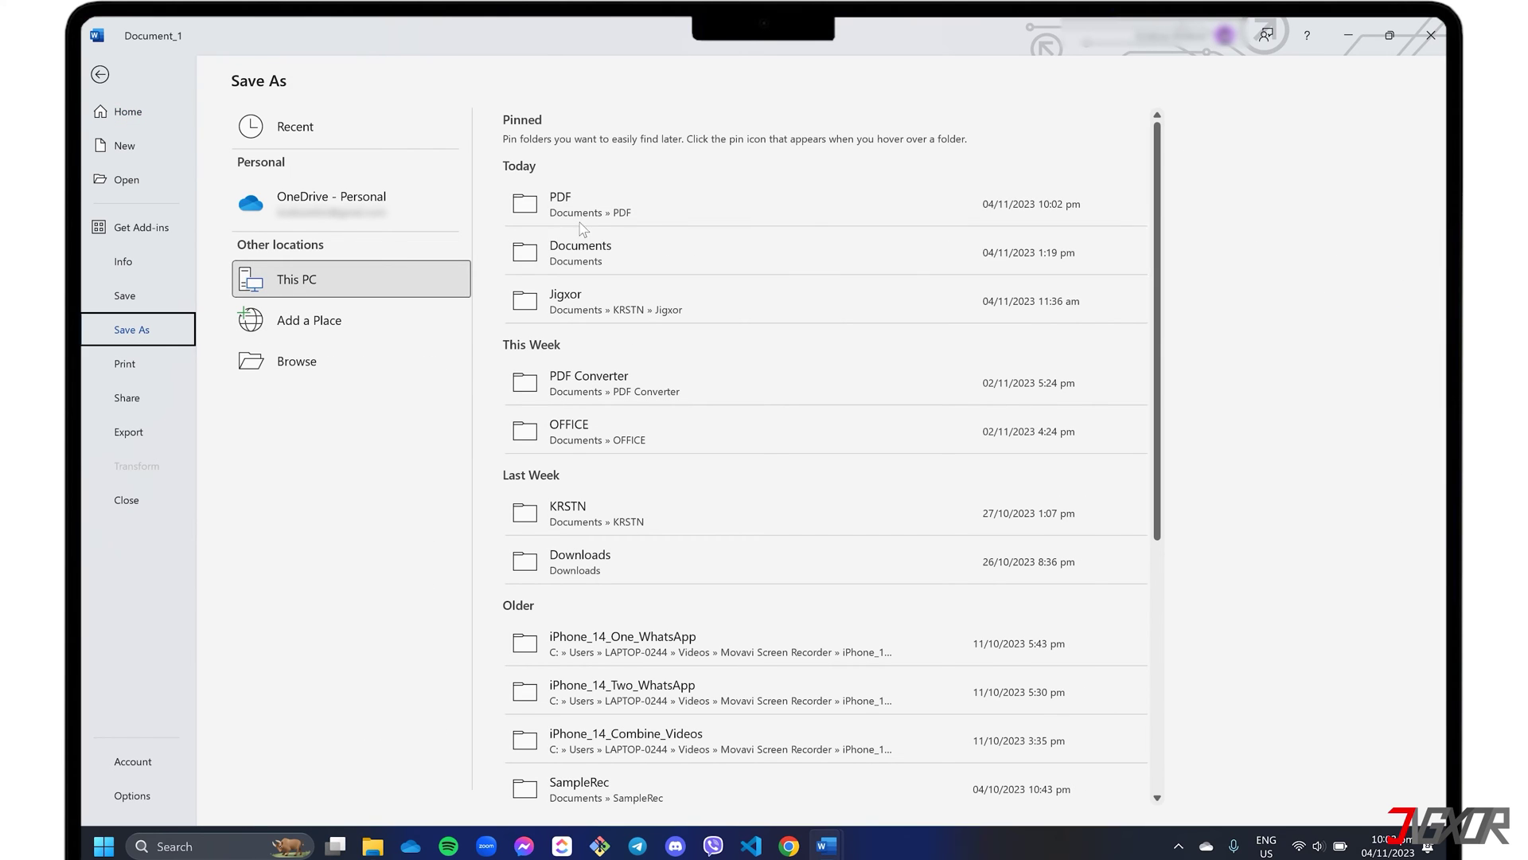
left_click(698, 209)
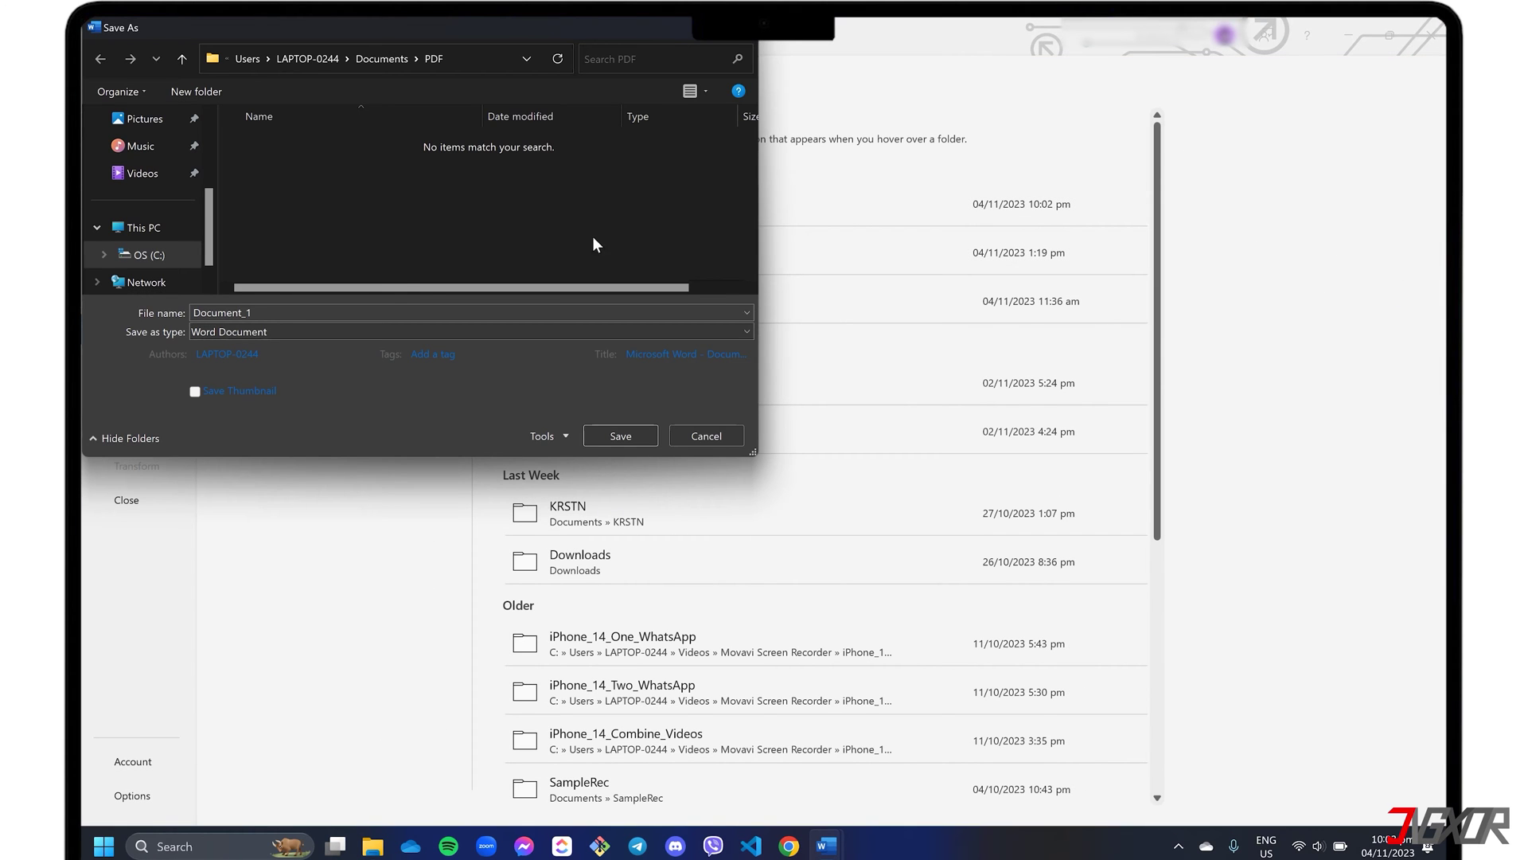
left_click(404, 312)
type("_Edited")
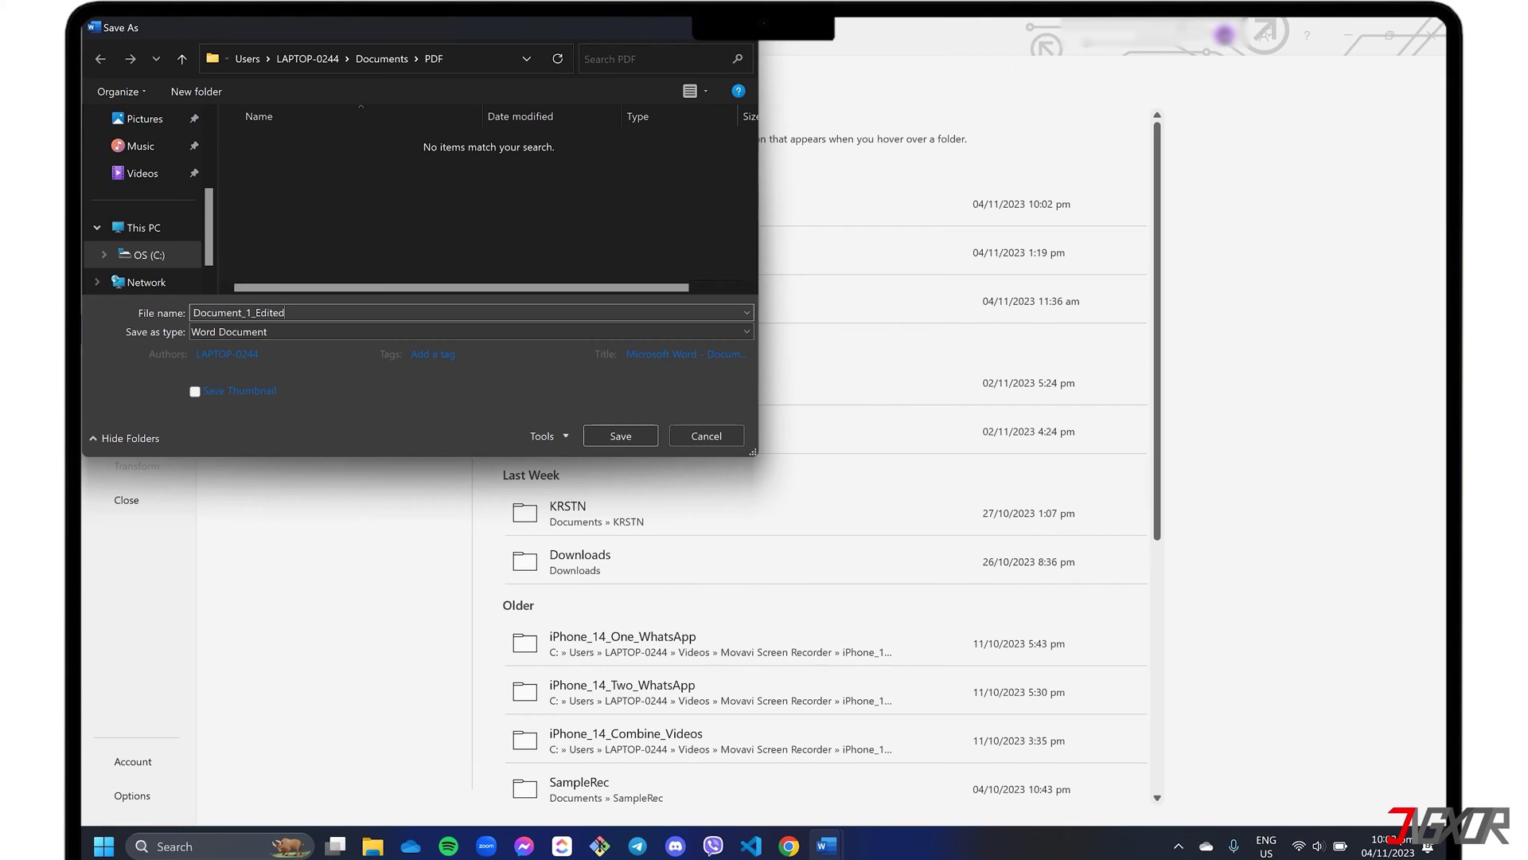
left_click(316, 330)
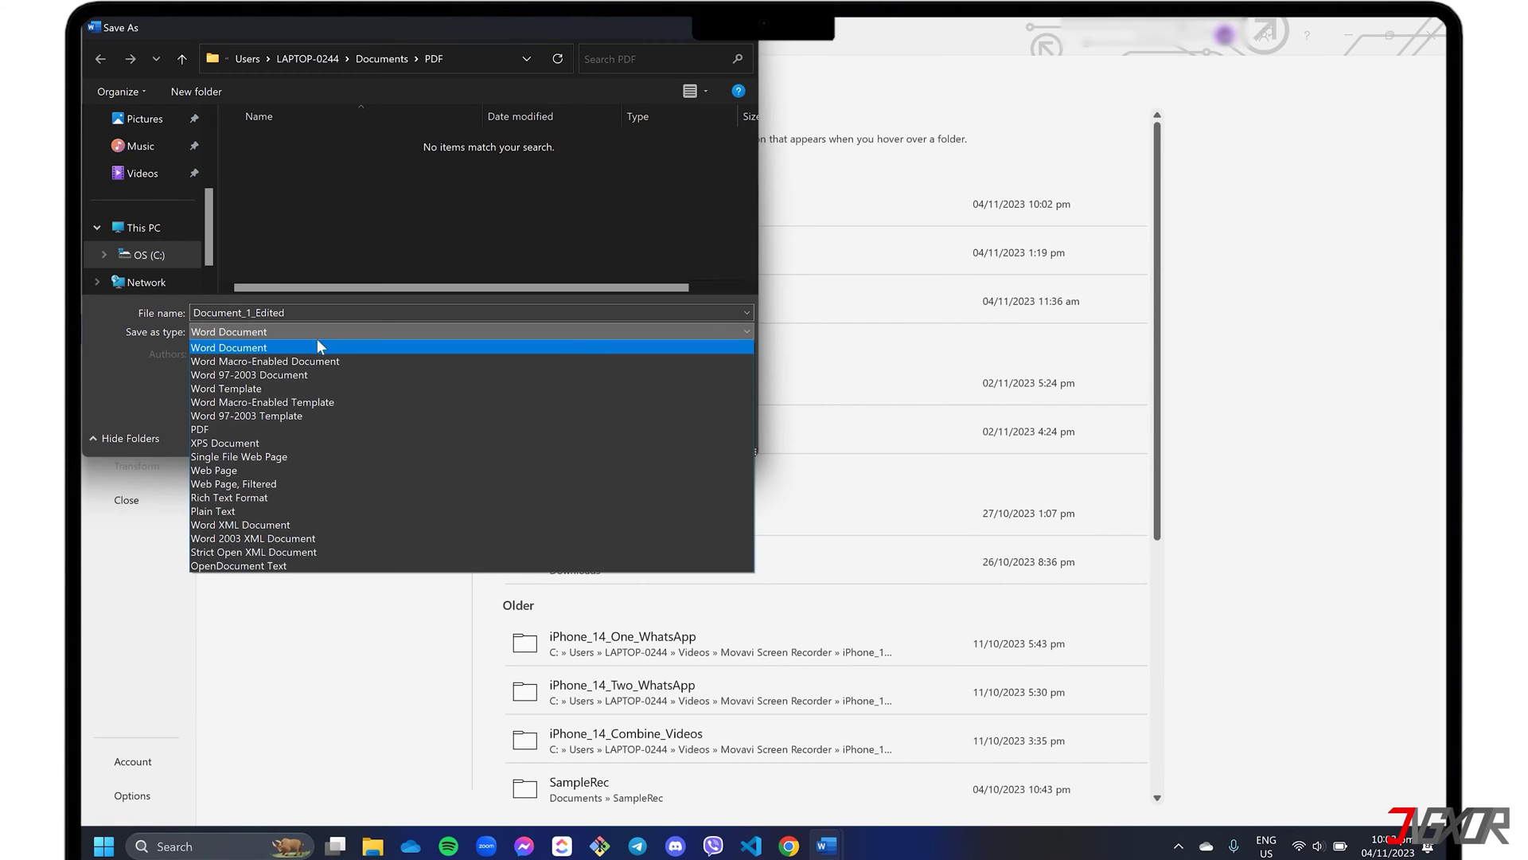
left_click(265, 429)
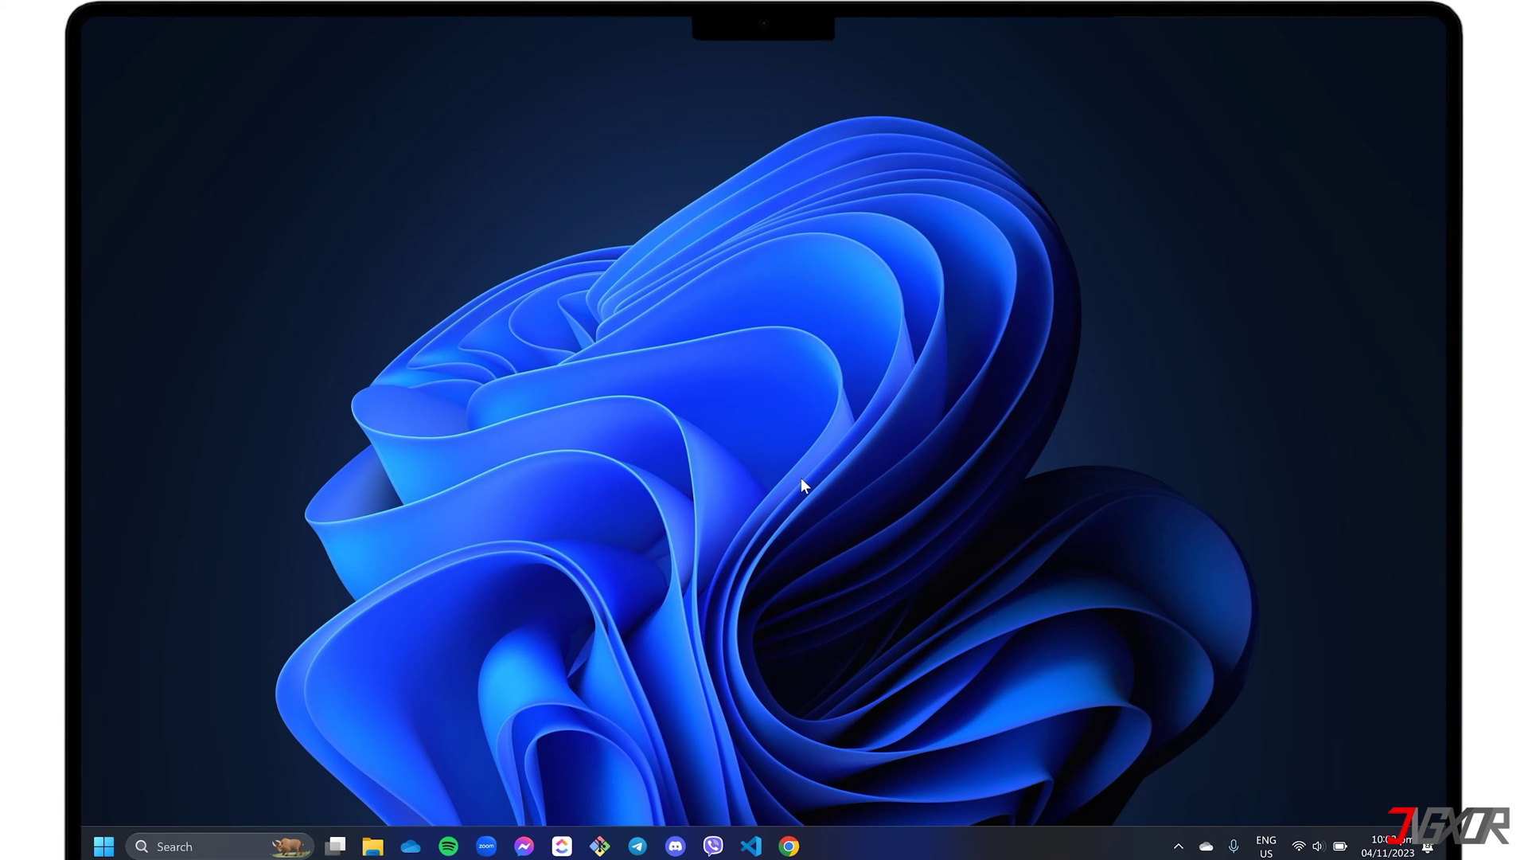
Look up Adobe Acrobat Reader DC in Microsoft Store to confirm it is installed, then close Store
key("super")
type("mi")
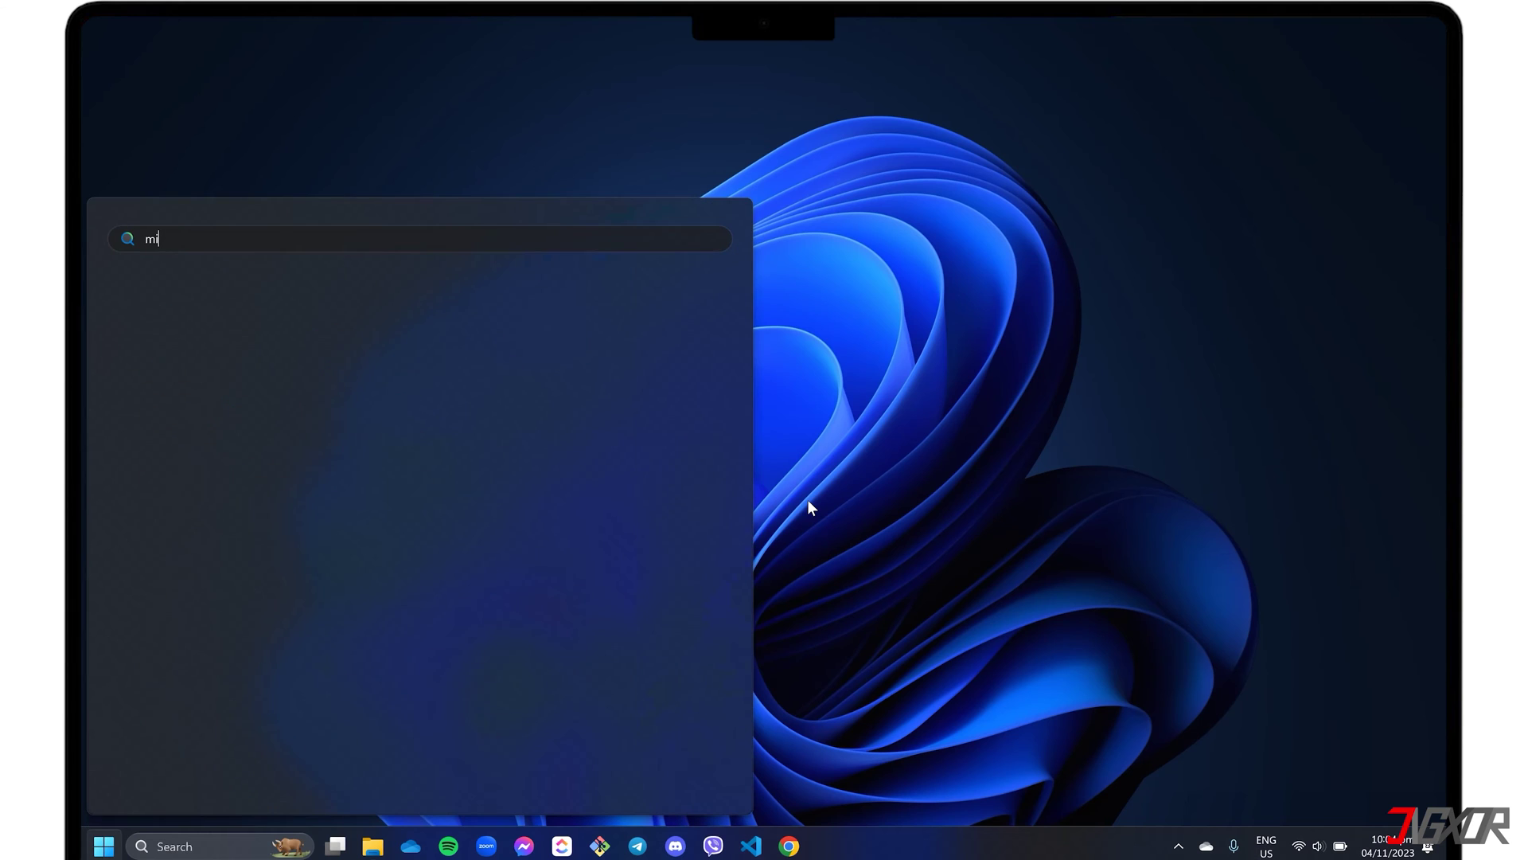
type("cro")
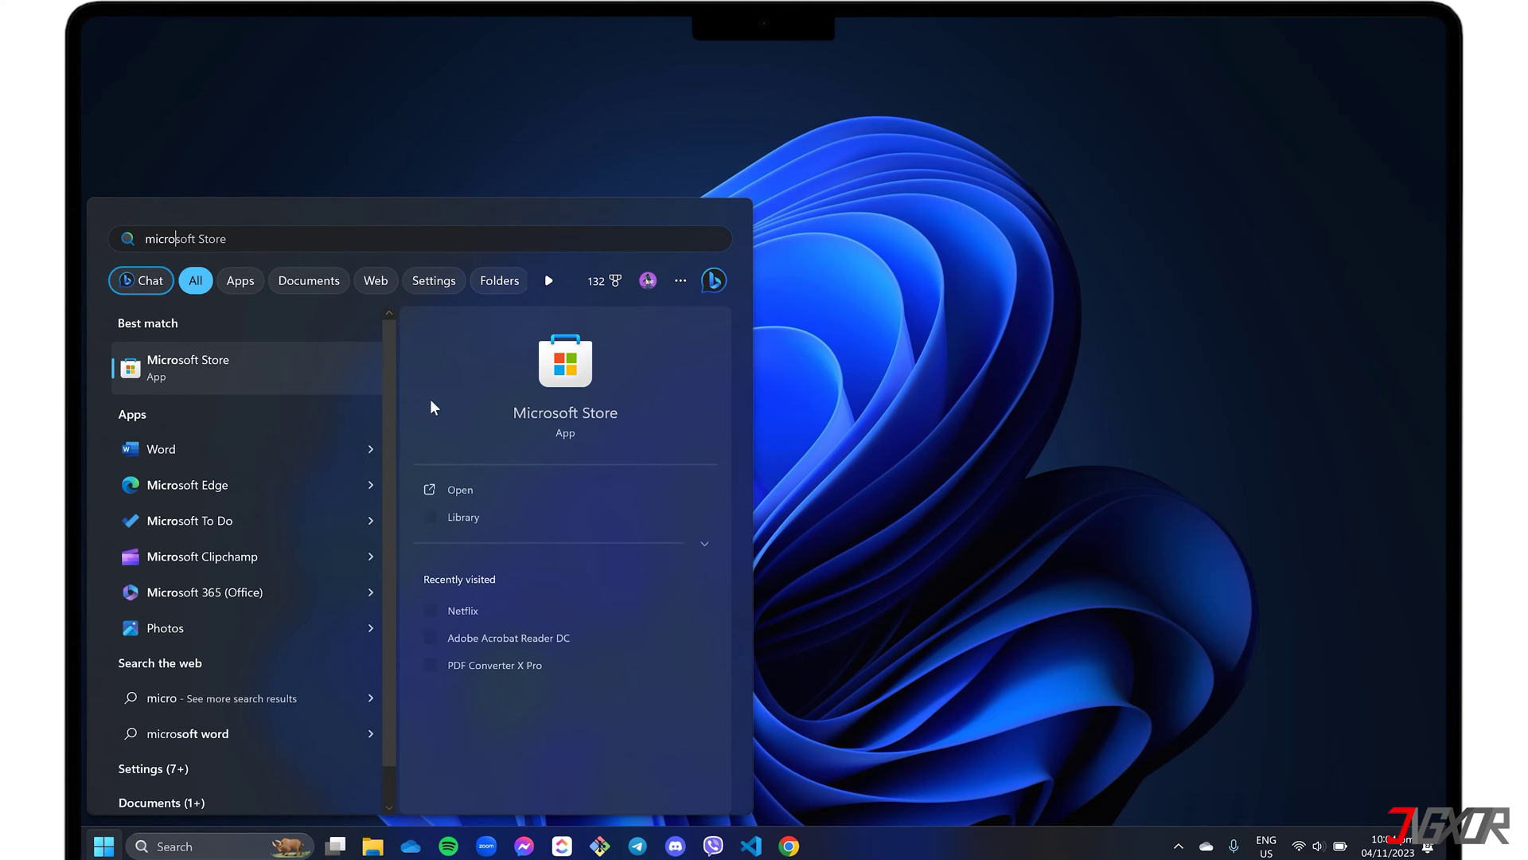
left_click(280, 379)
left_click(571, 35)
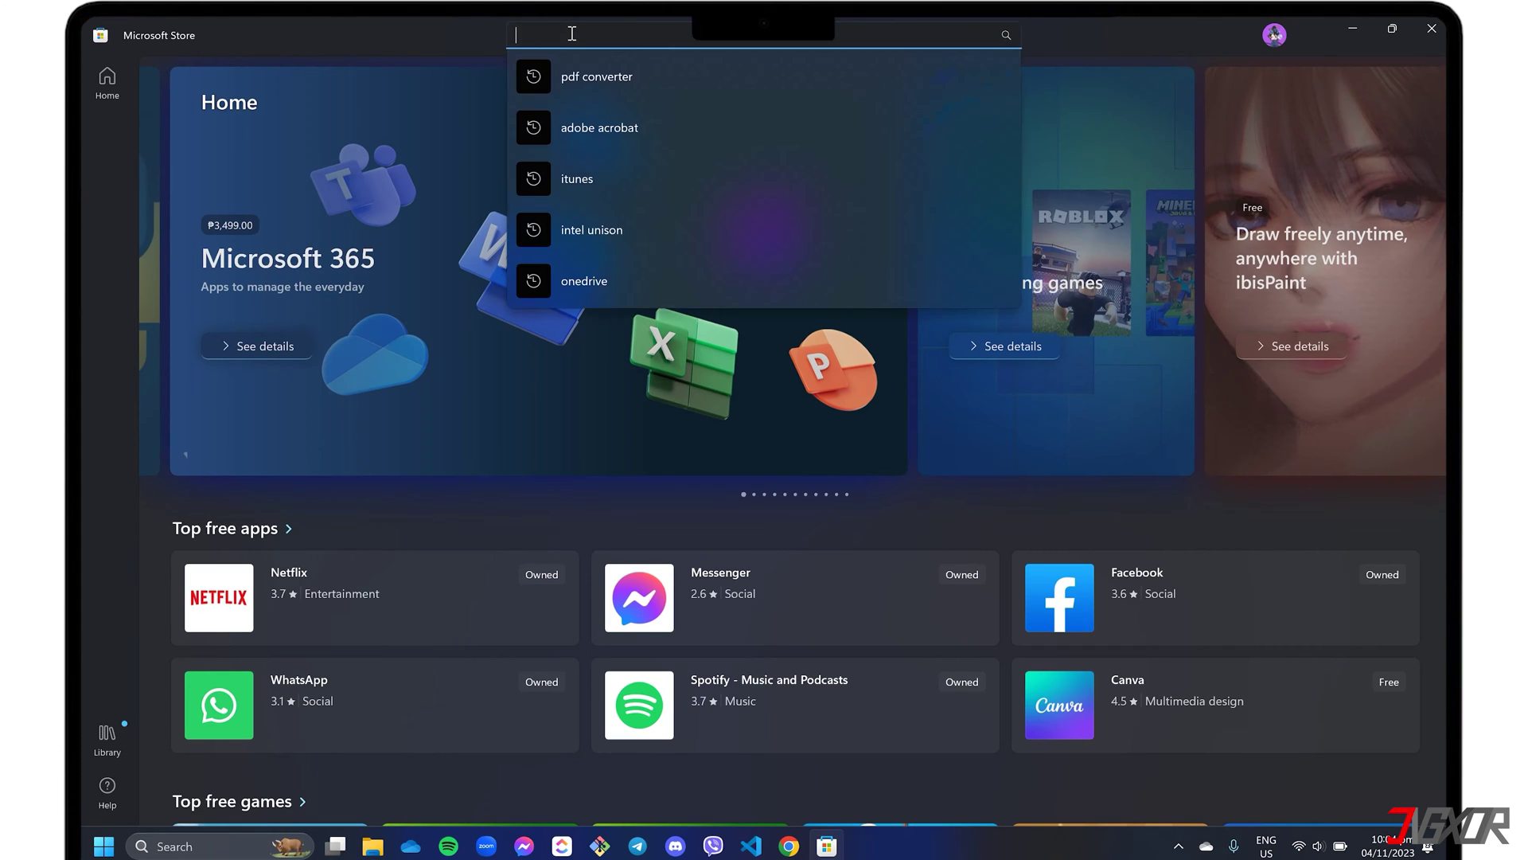
type("adobe acro")
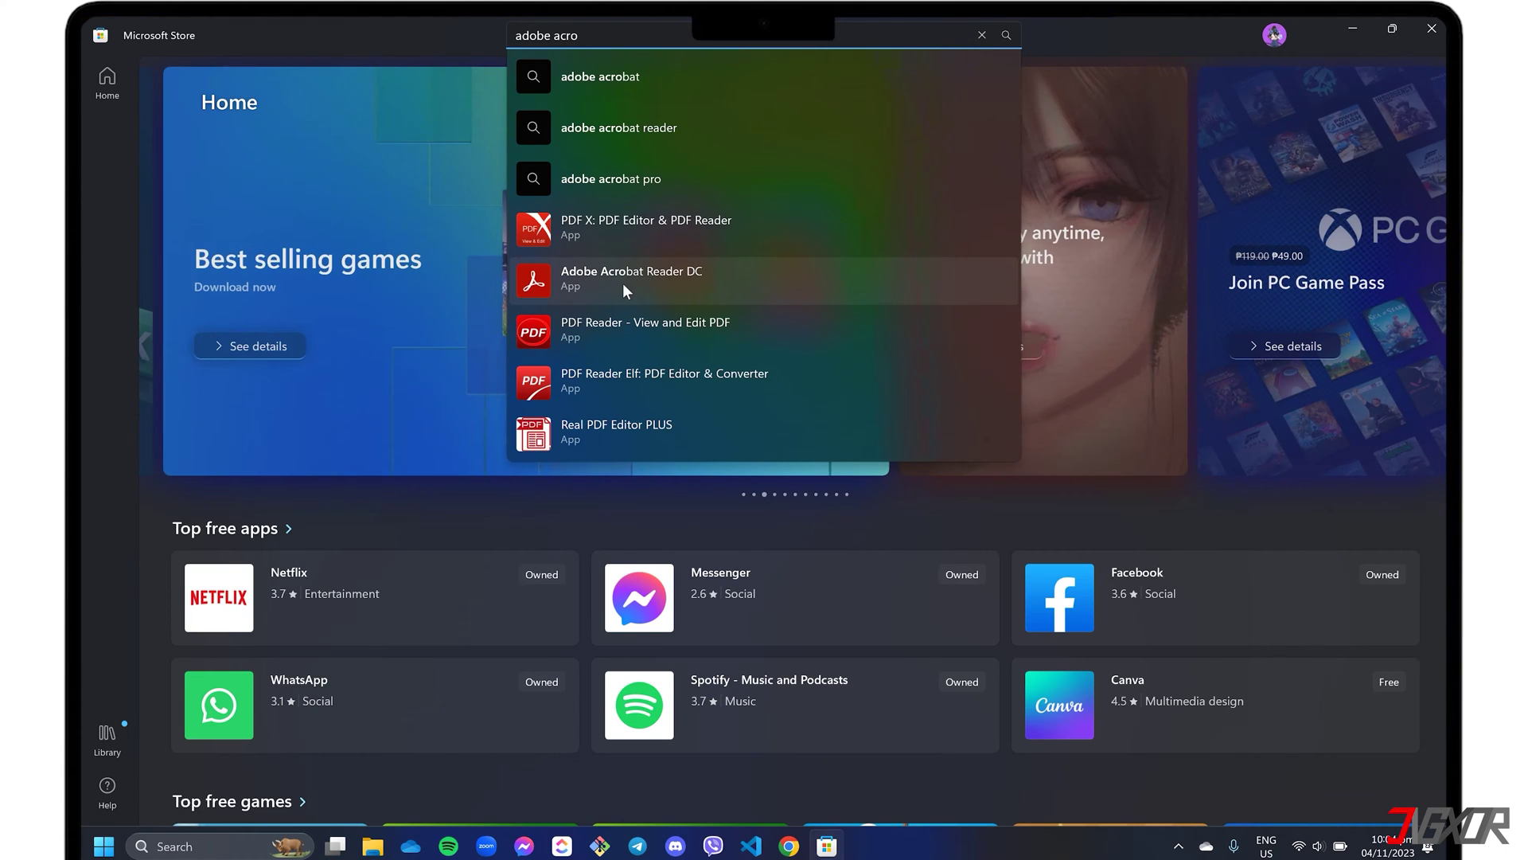
left_click(623, 284)
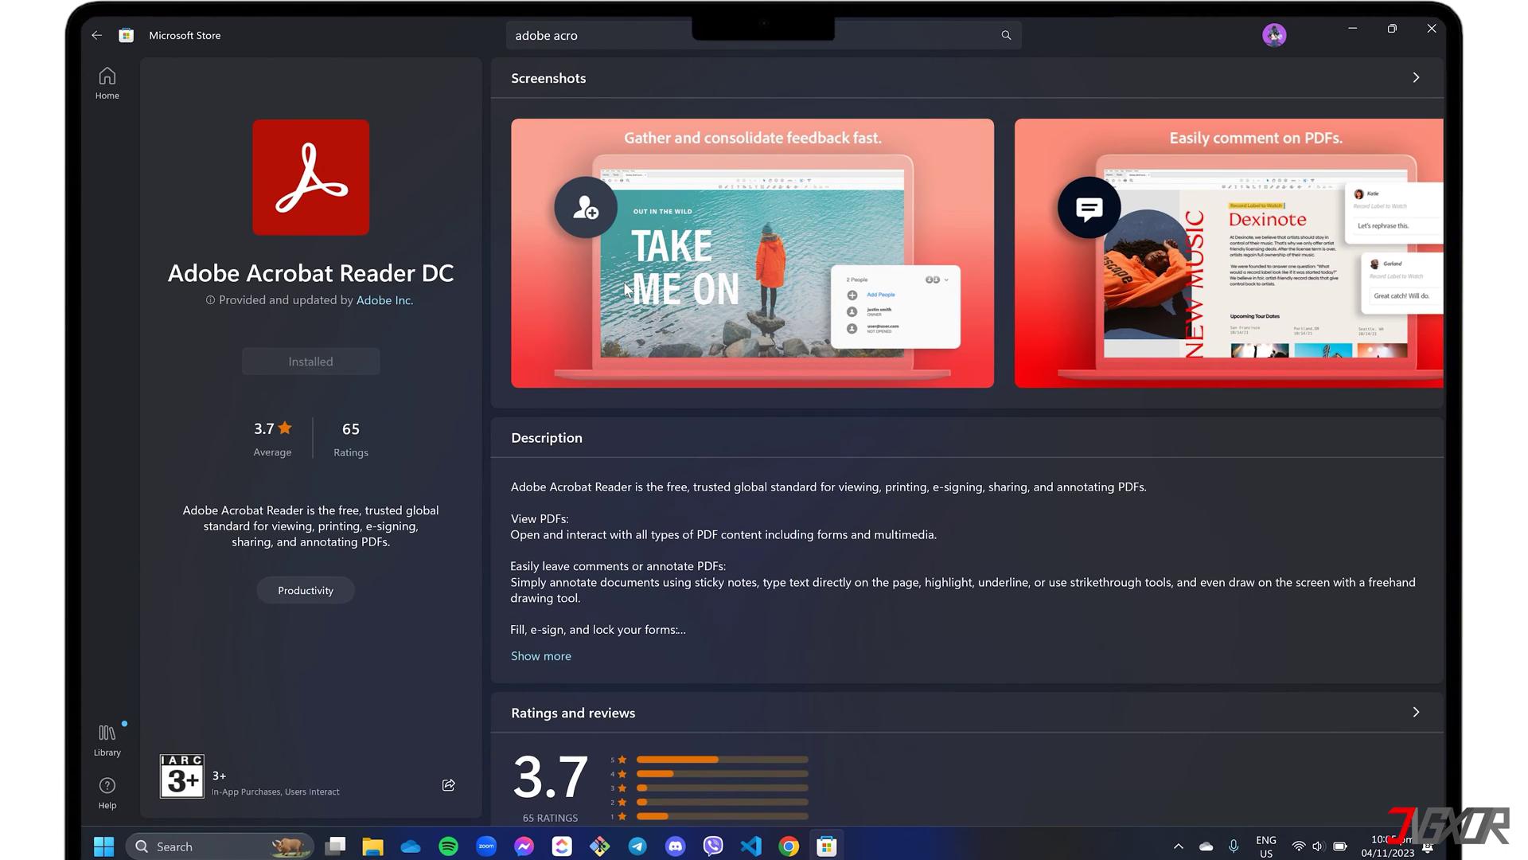
key("alt+F4")
Open the third PDF in the PDF folder with Adobe Acrobat
left_click(373, 845)
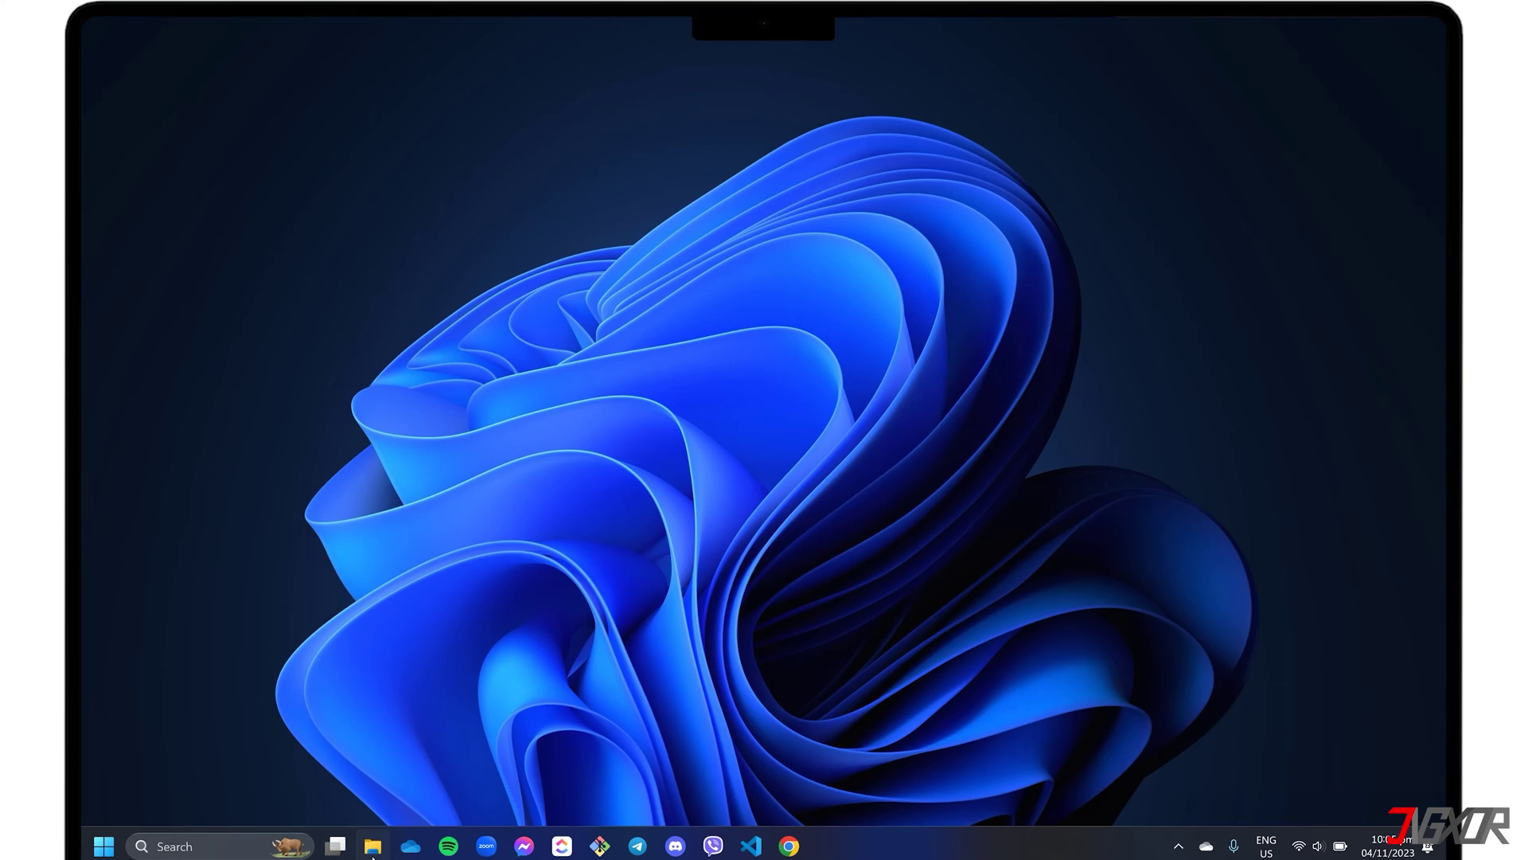
right_click(538, 179)
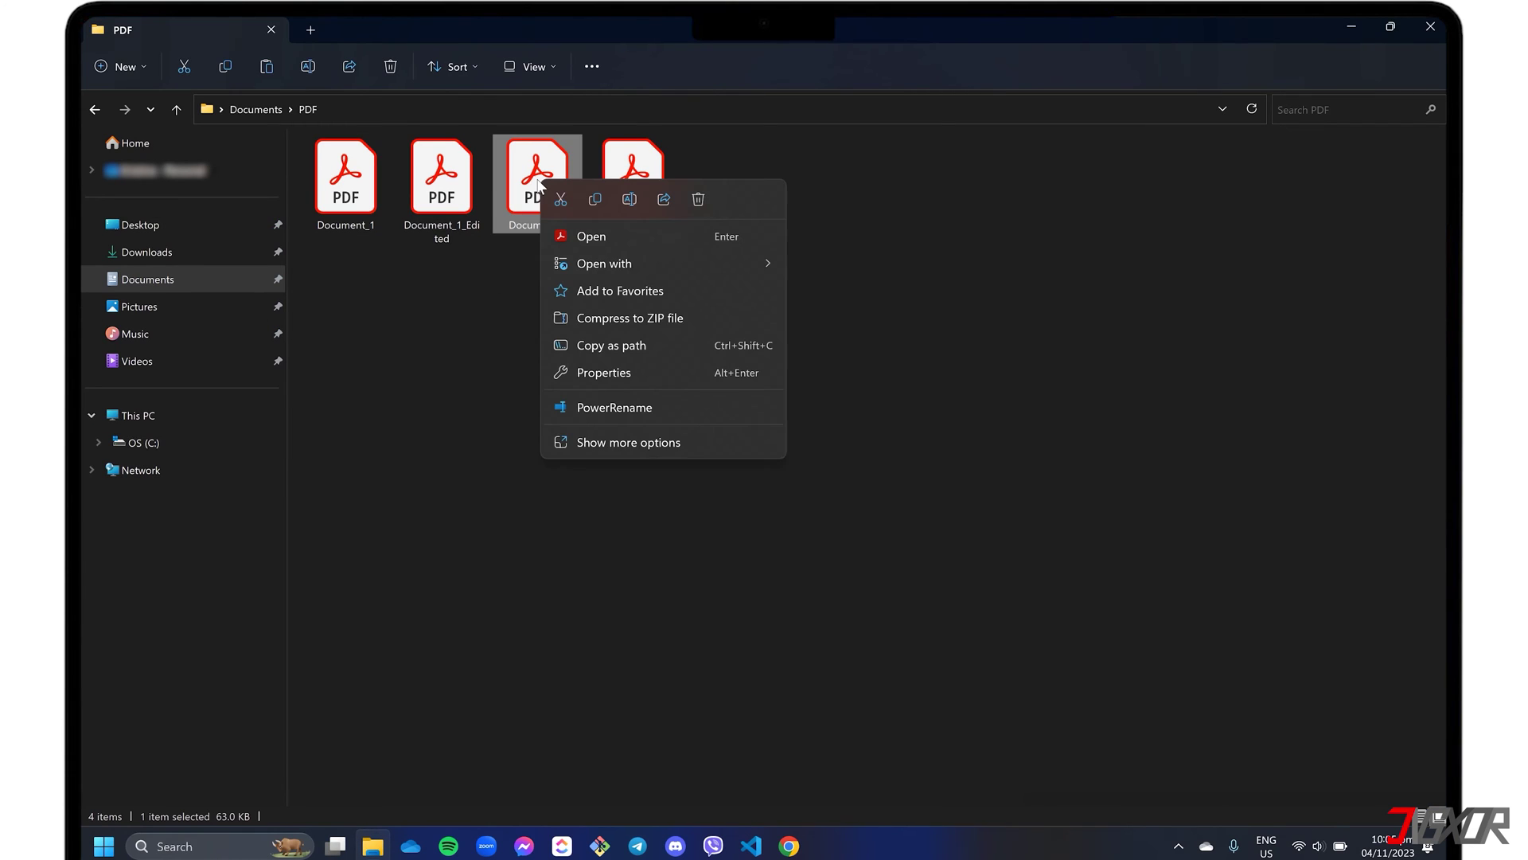
mouse_move(619, 265)
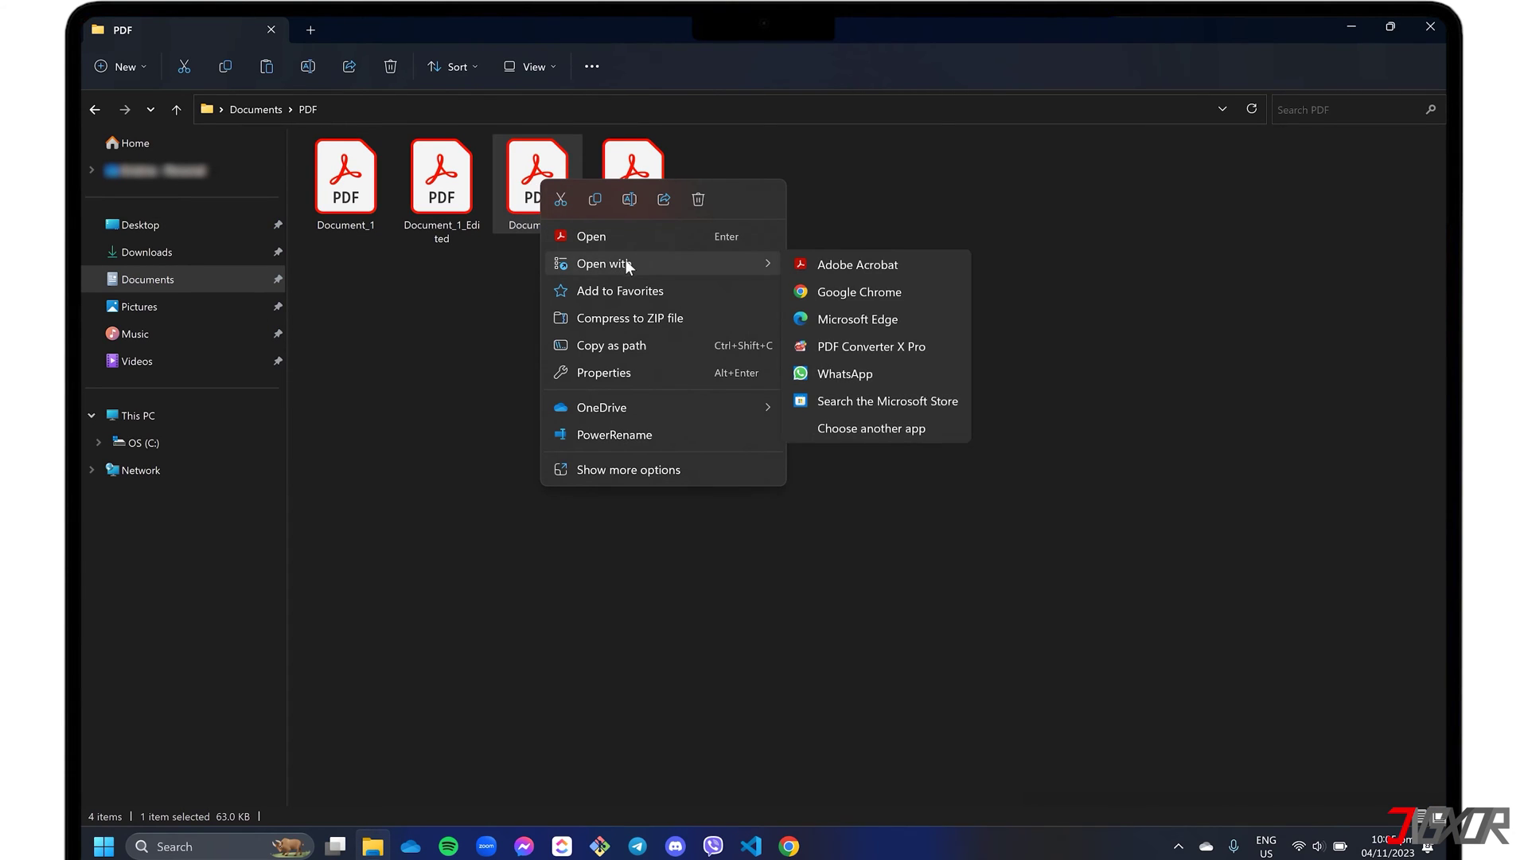
left_click(882, 266)
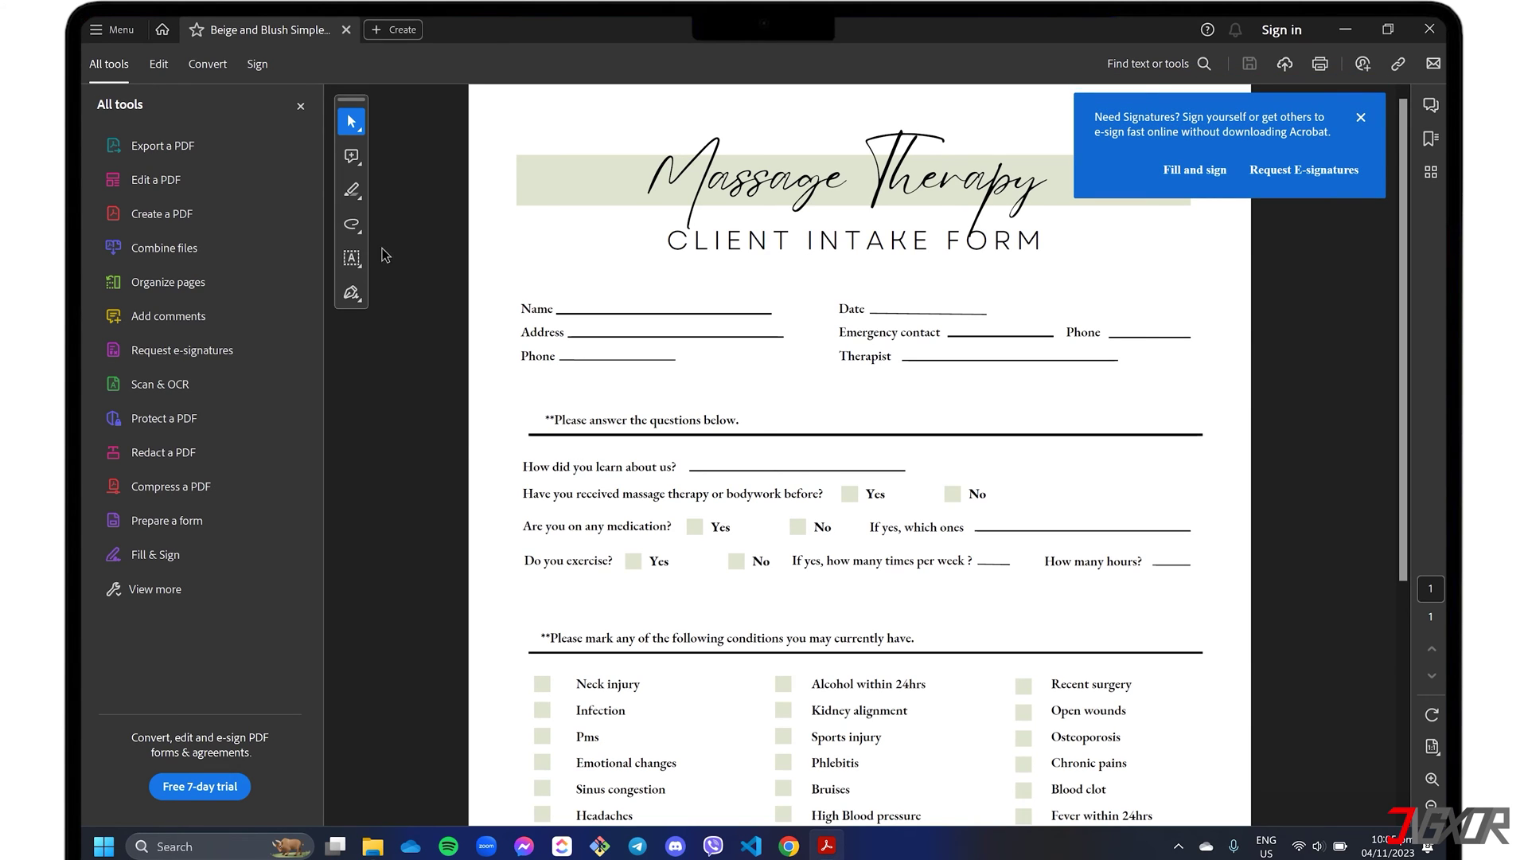
Type the client's name as added text on the intake form's Name line and enlarge it one size
left_click(351, 257)
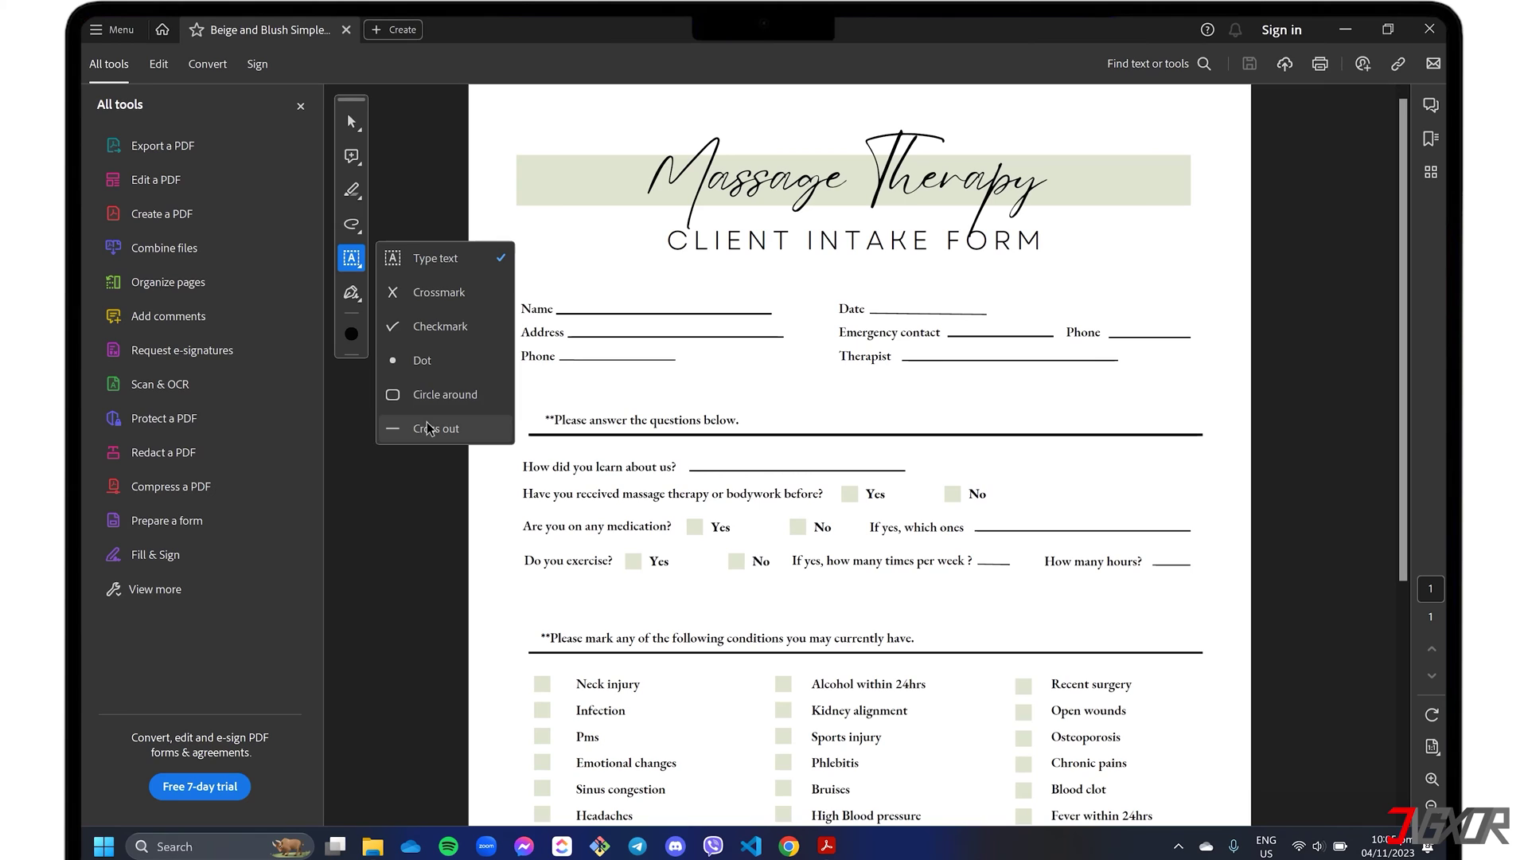
left_click(428, 259)
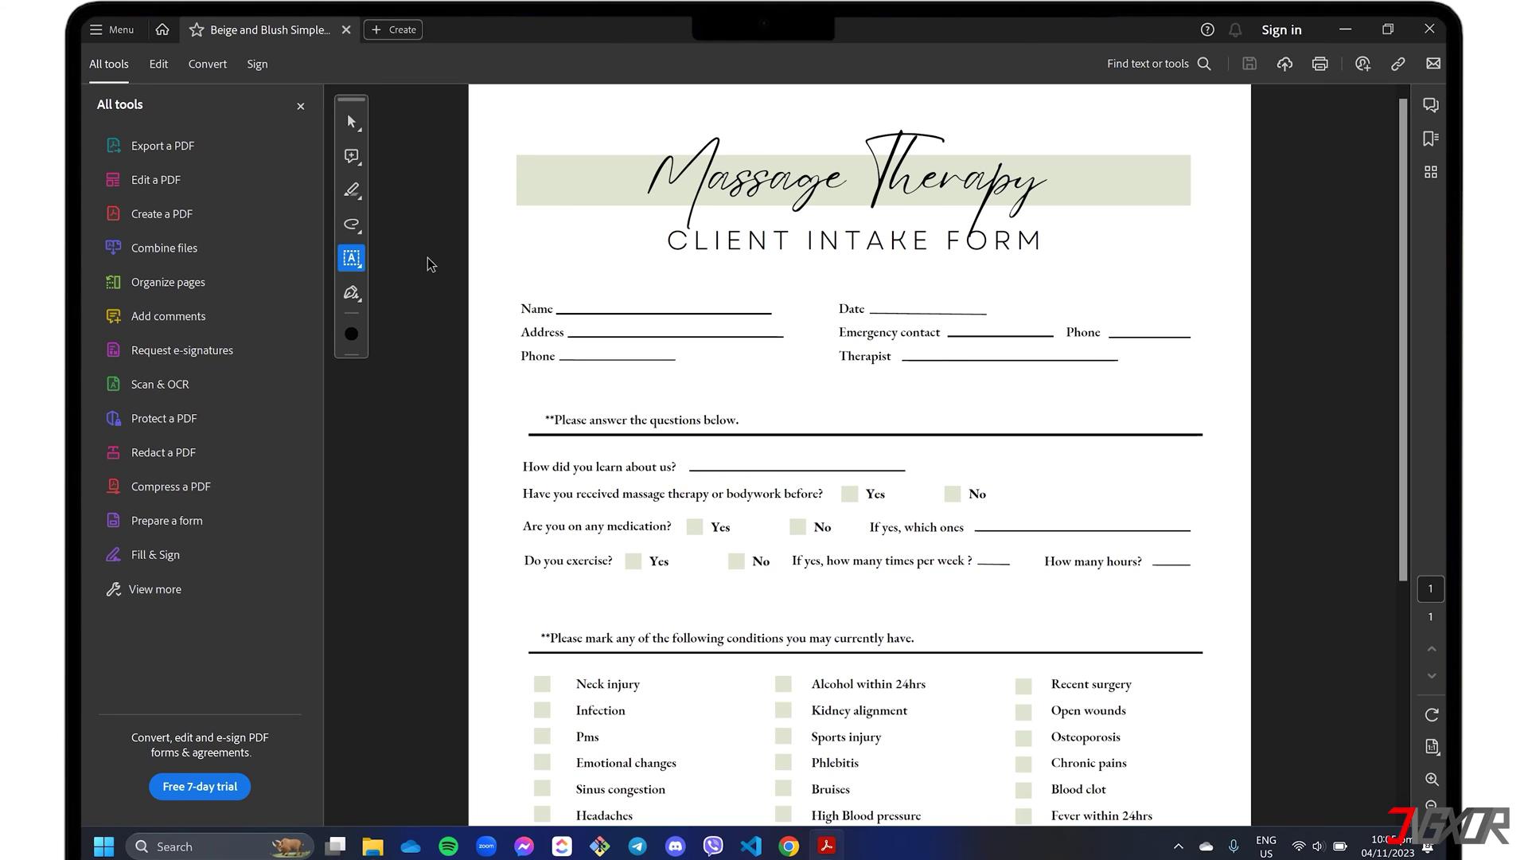
left_click(562, 303)
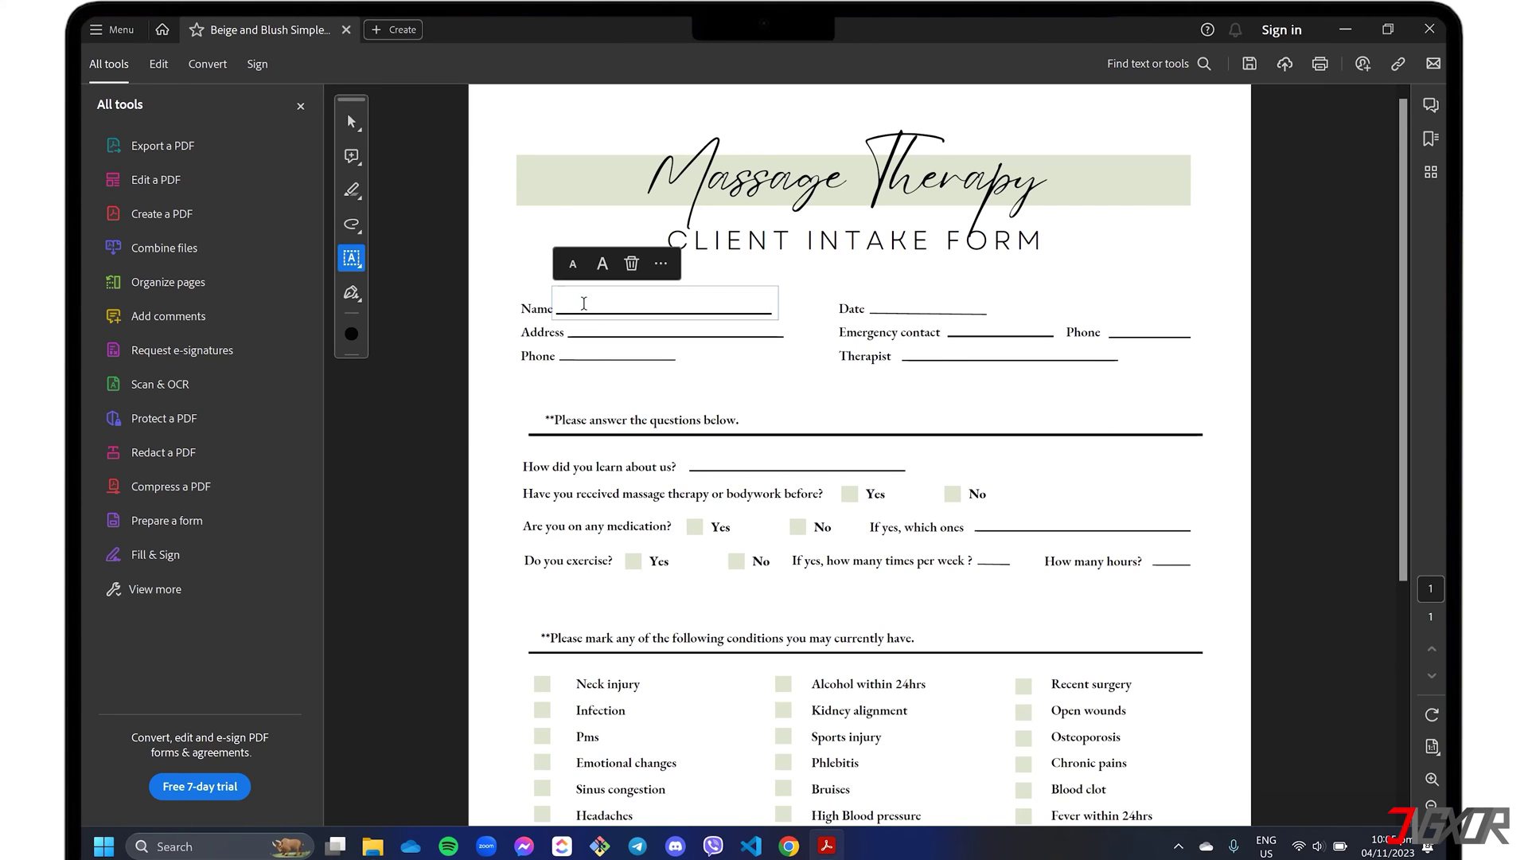
type("Jigxor Tutorials")
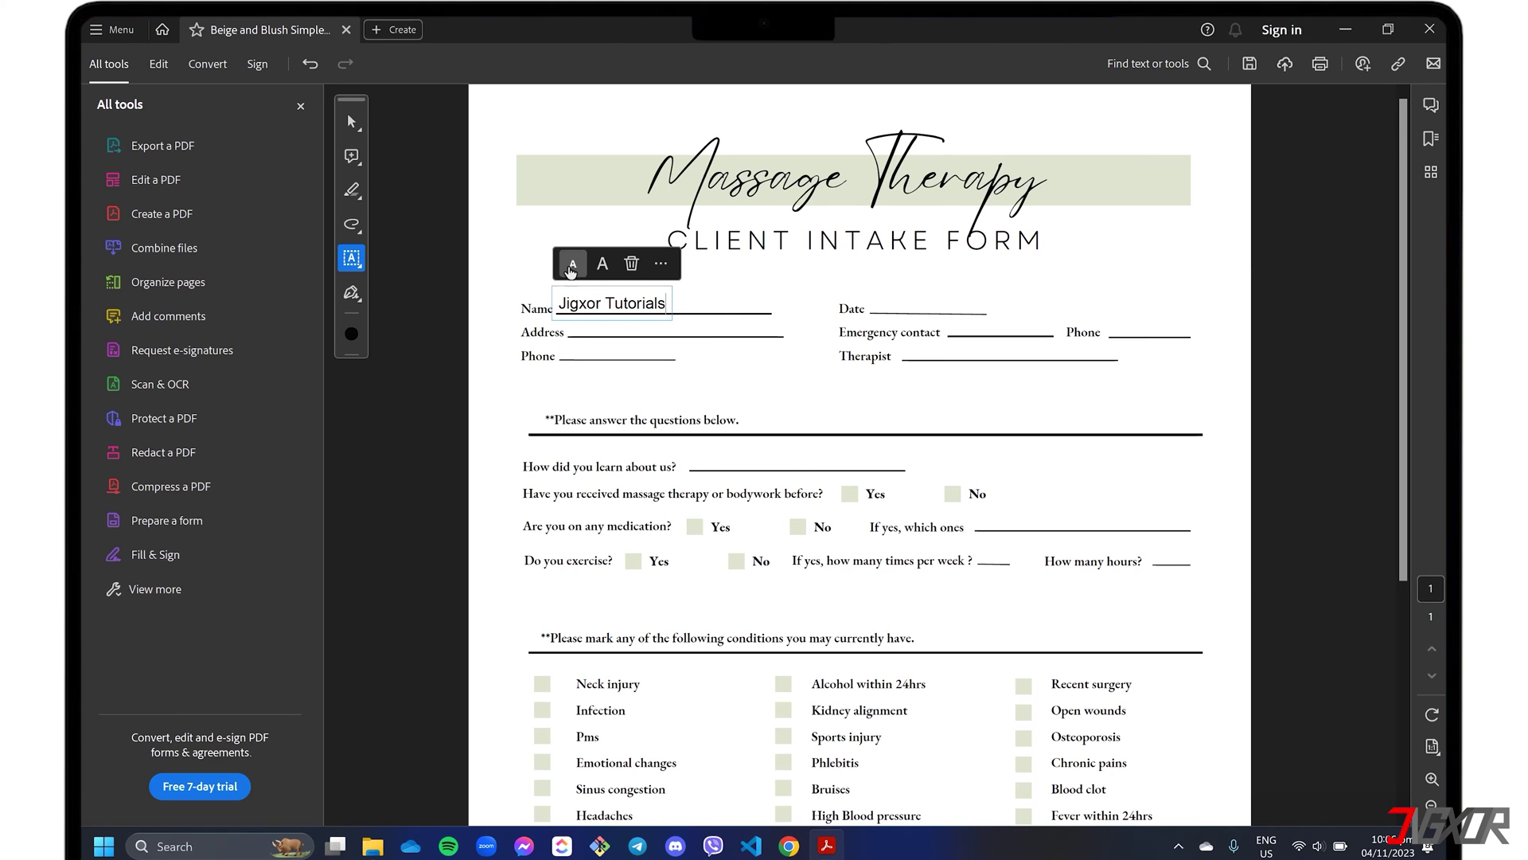
left_click(571, 264)
left_click(599, 265)
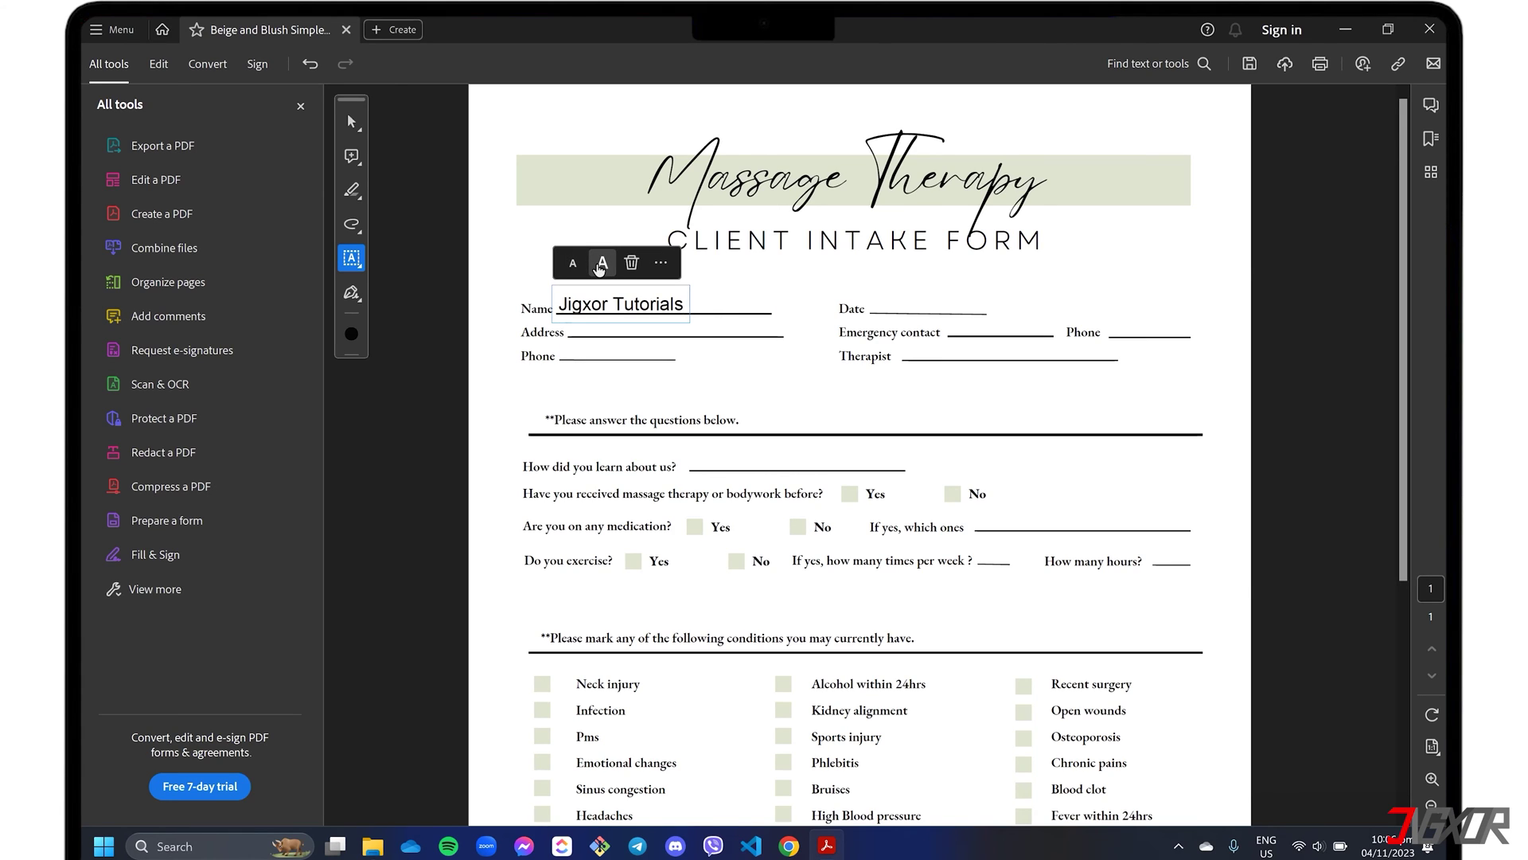
left_click(575, 266)
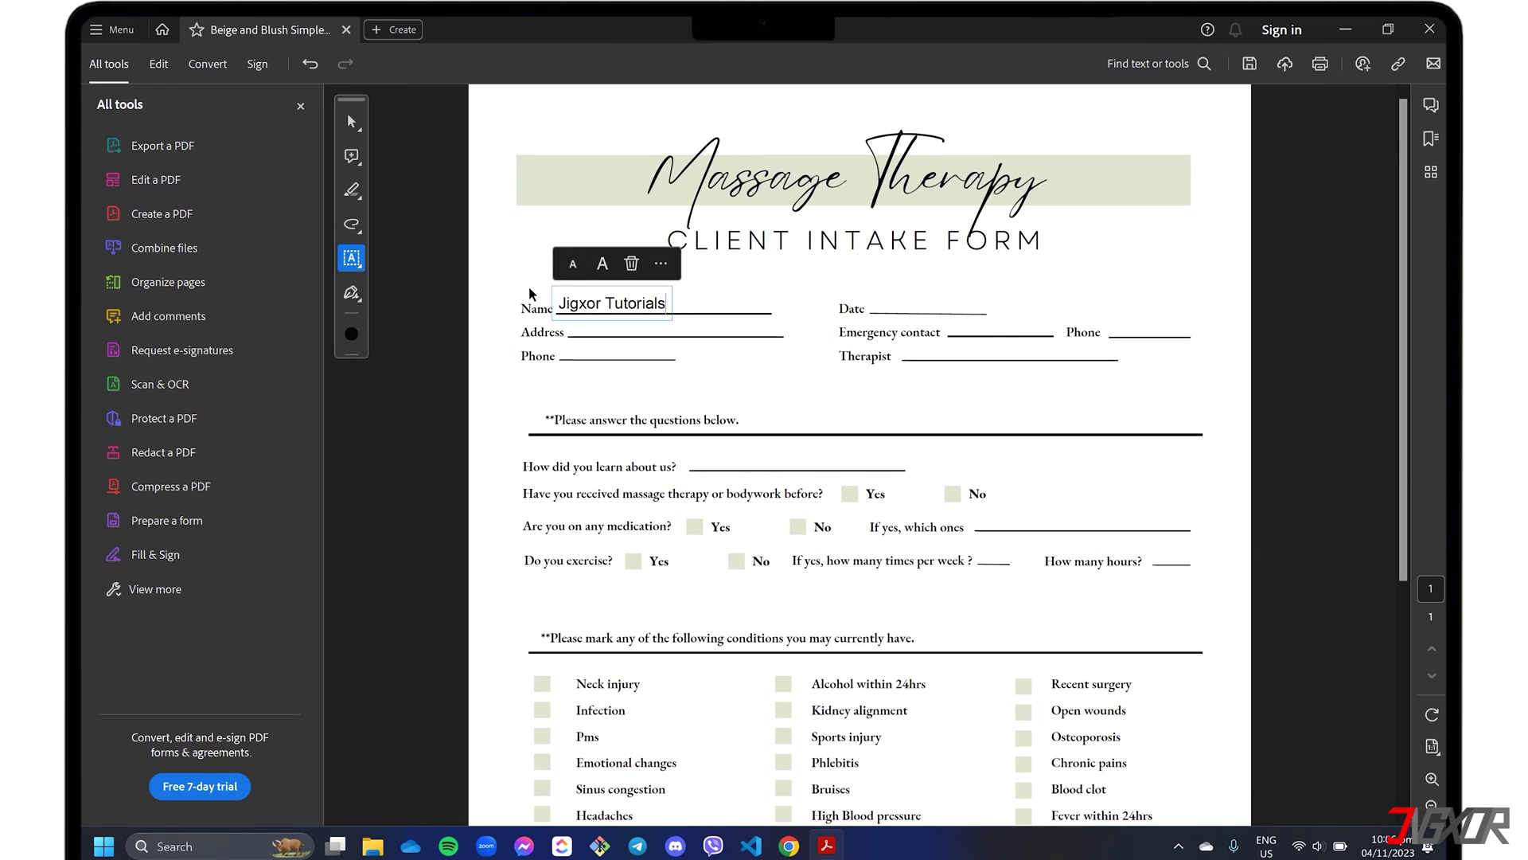
left_click(353, 294)
left_click(354, 295)
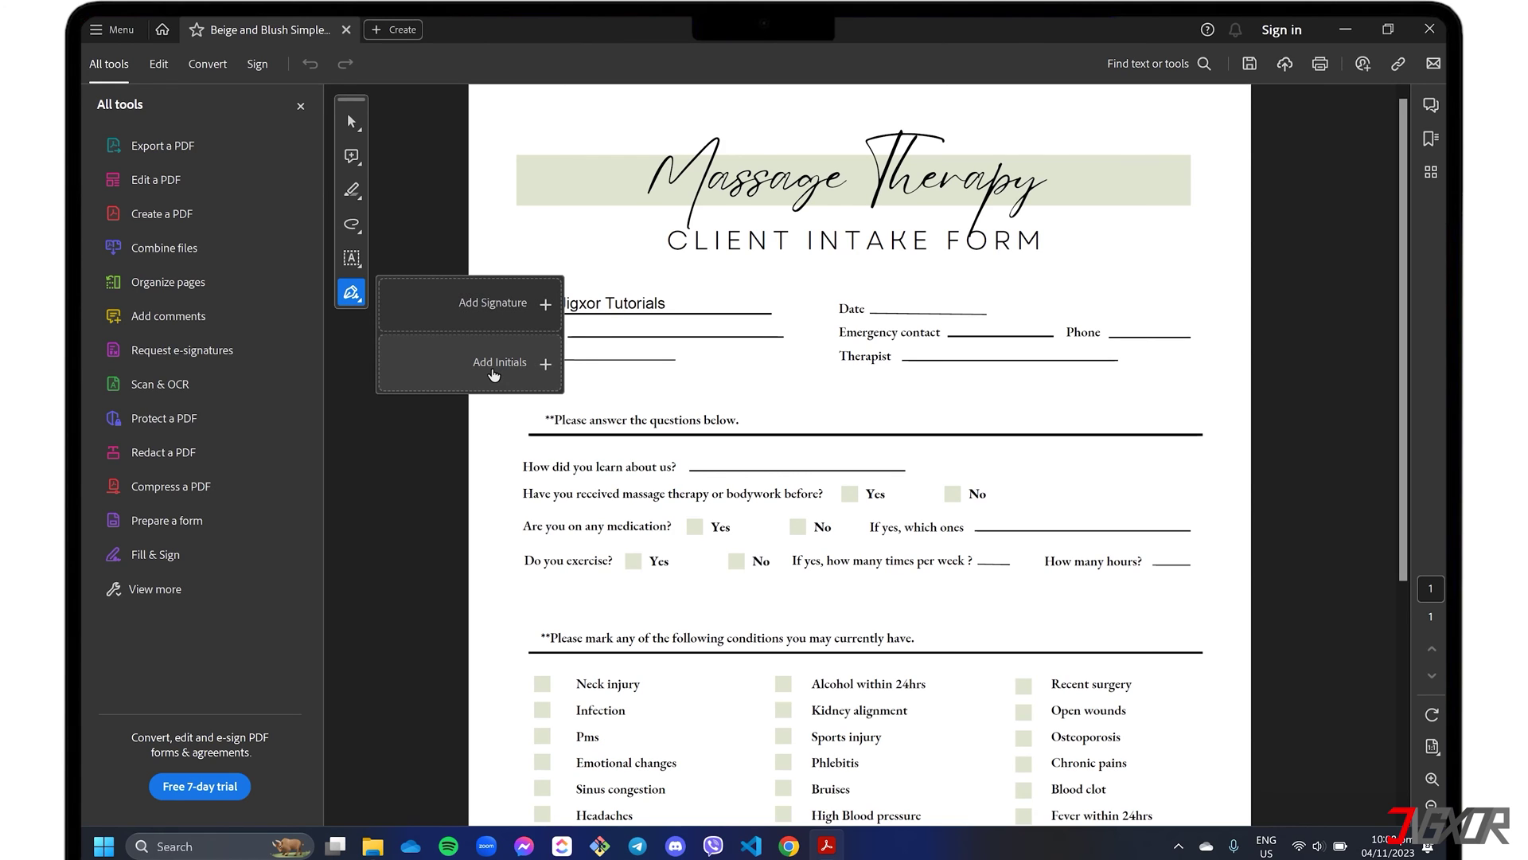
Draw a new handwritten signature, apply it, and place it on the Signature line
left_click(490, 312)
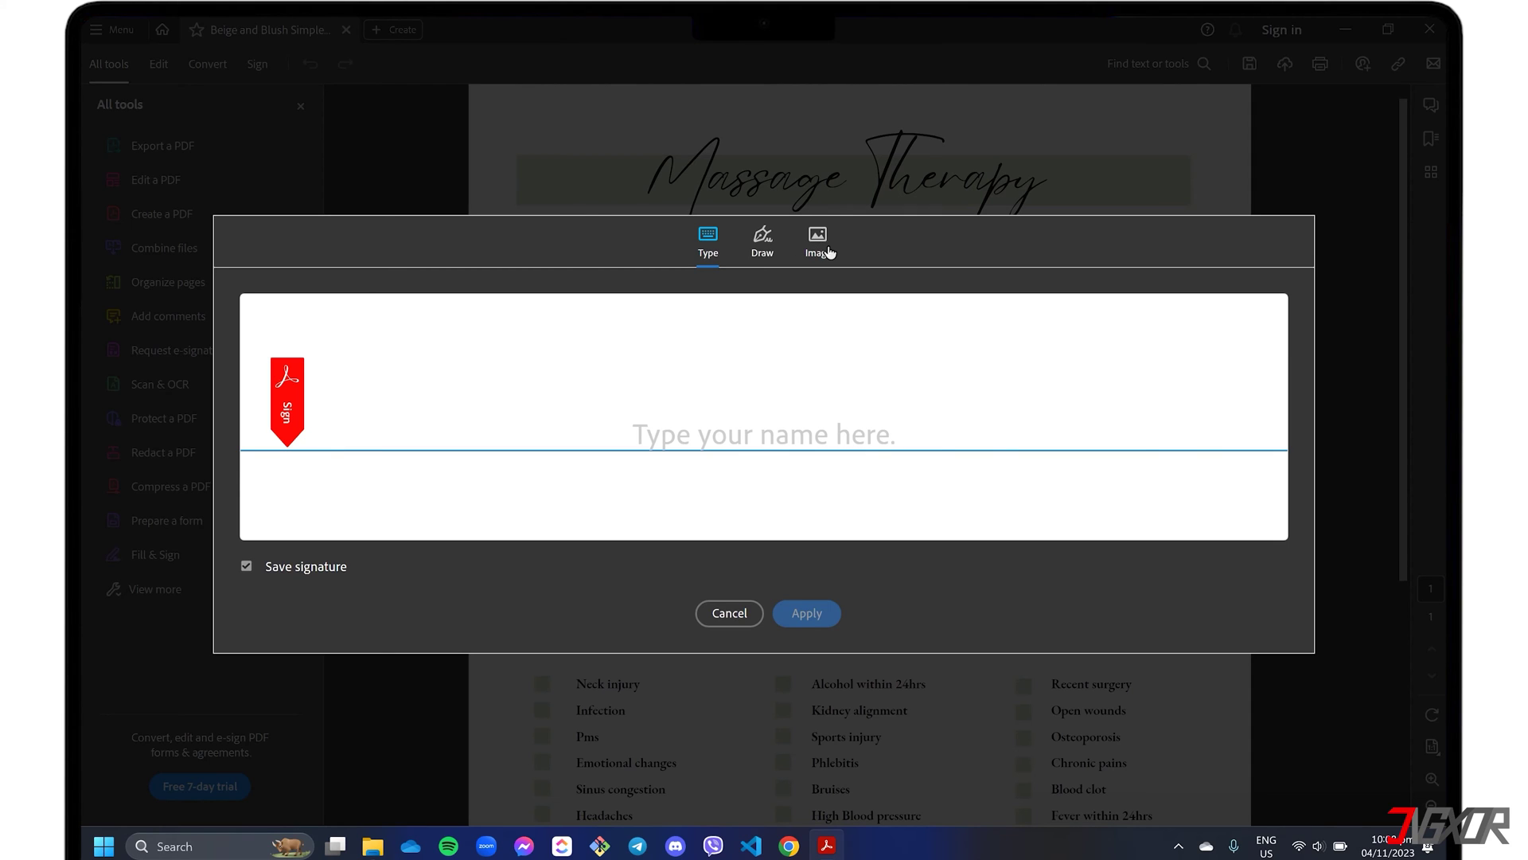
left_click(762, 239)
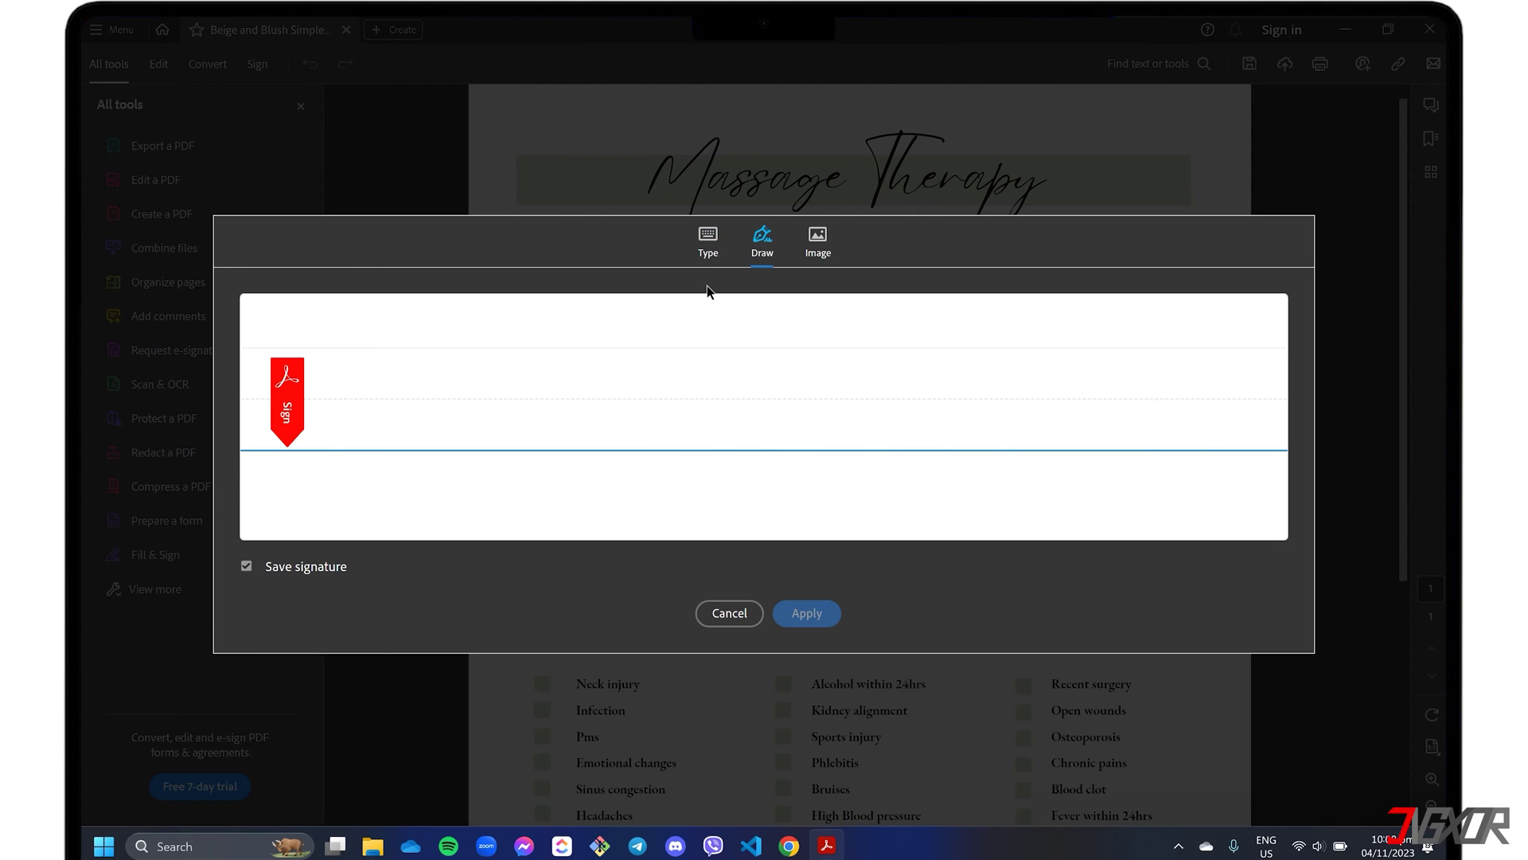
mouse_move(545, 420)
left_mouse_down()
mouse_move(613, 477)
mouse_move(754, 312)
mouse_move(795, 414)
mouse_move(874, 403)
left_mouse_up()
left_click(805, 613)
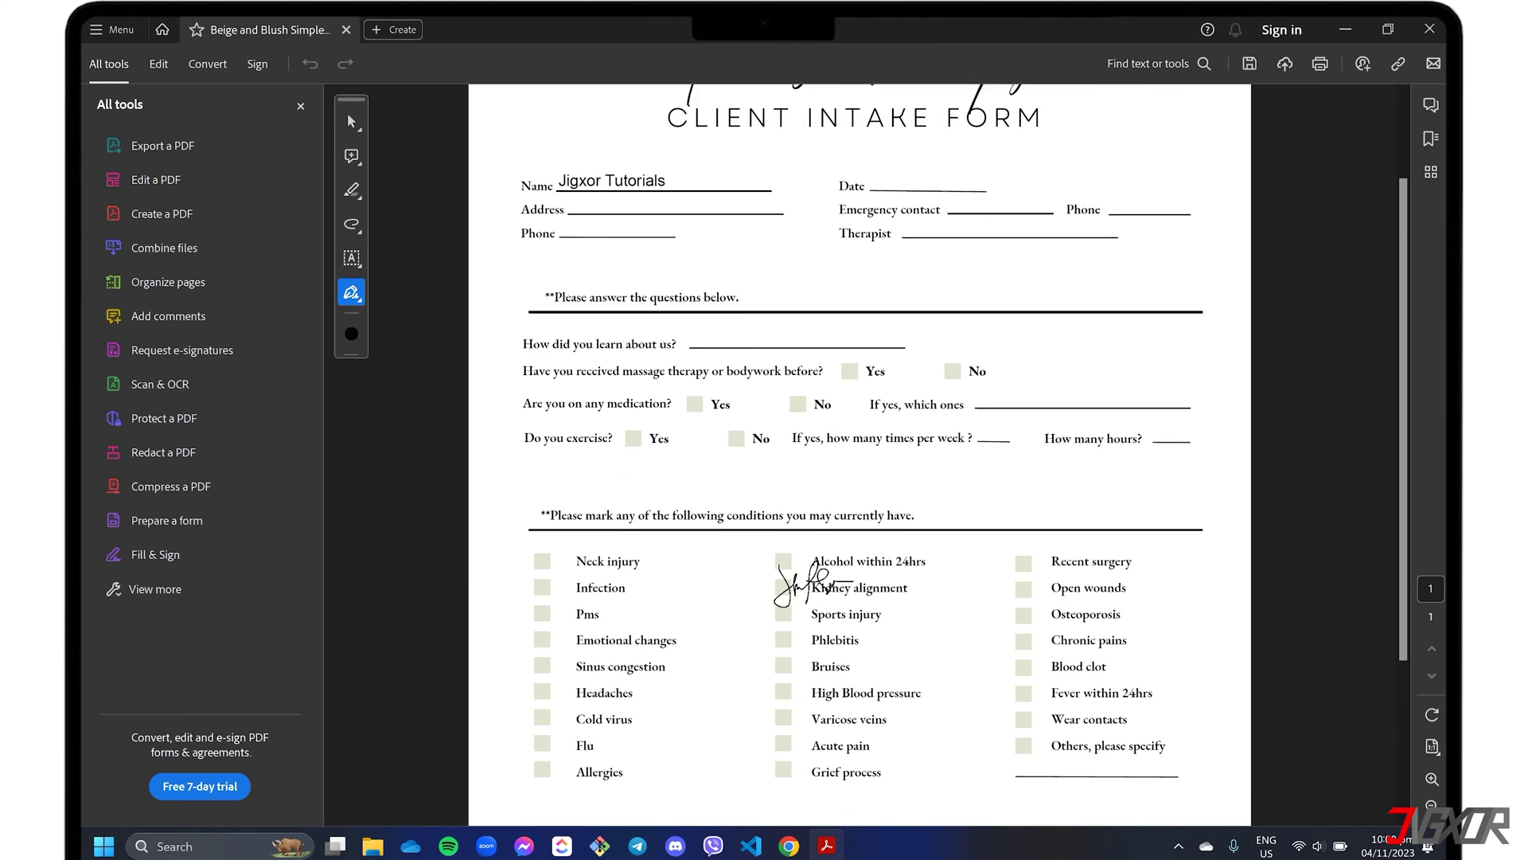
scroll(812, 597, "down", 3)
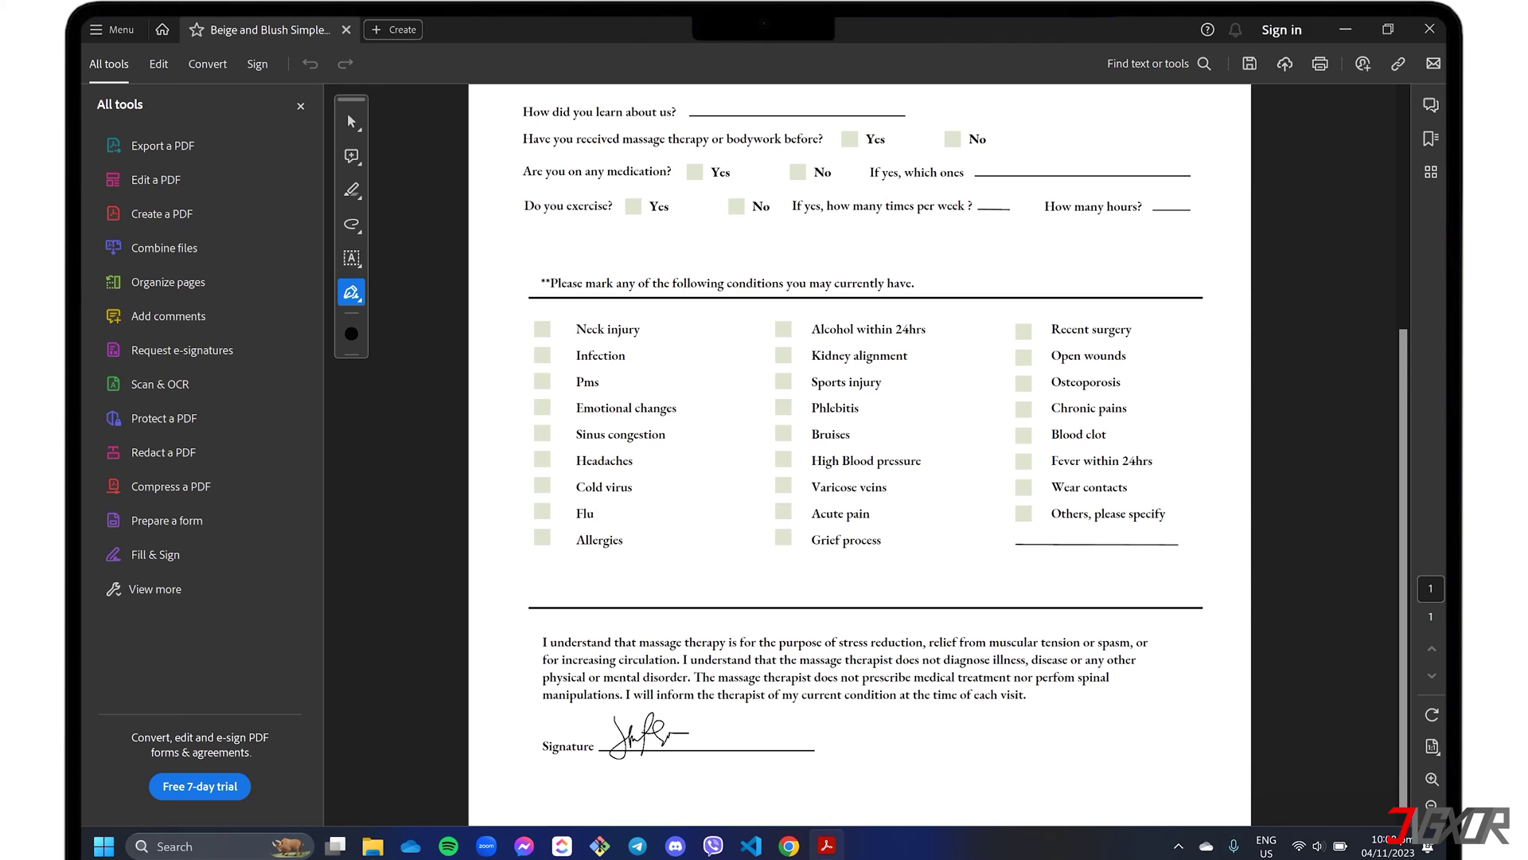
left_click(650, 742)
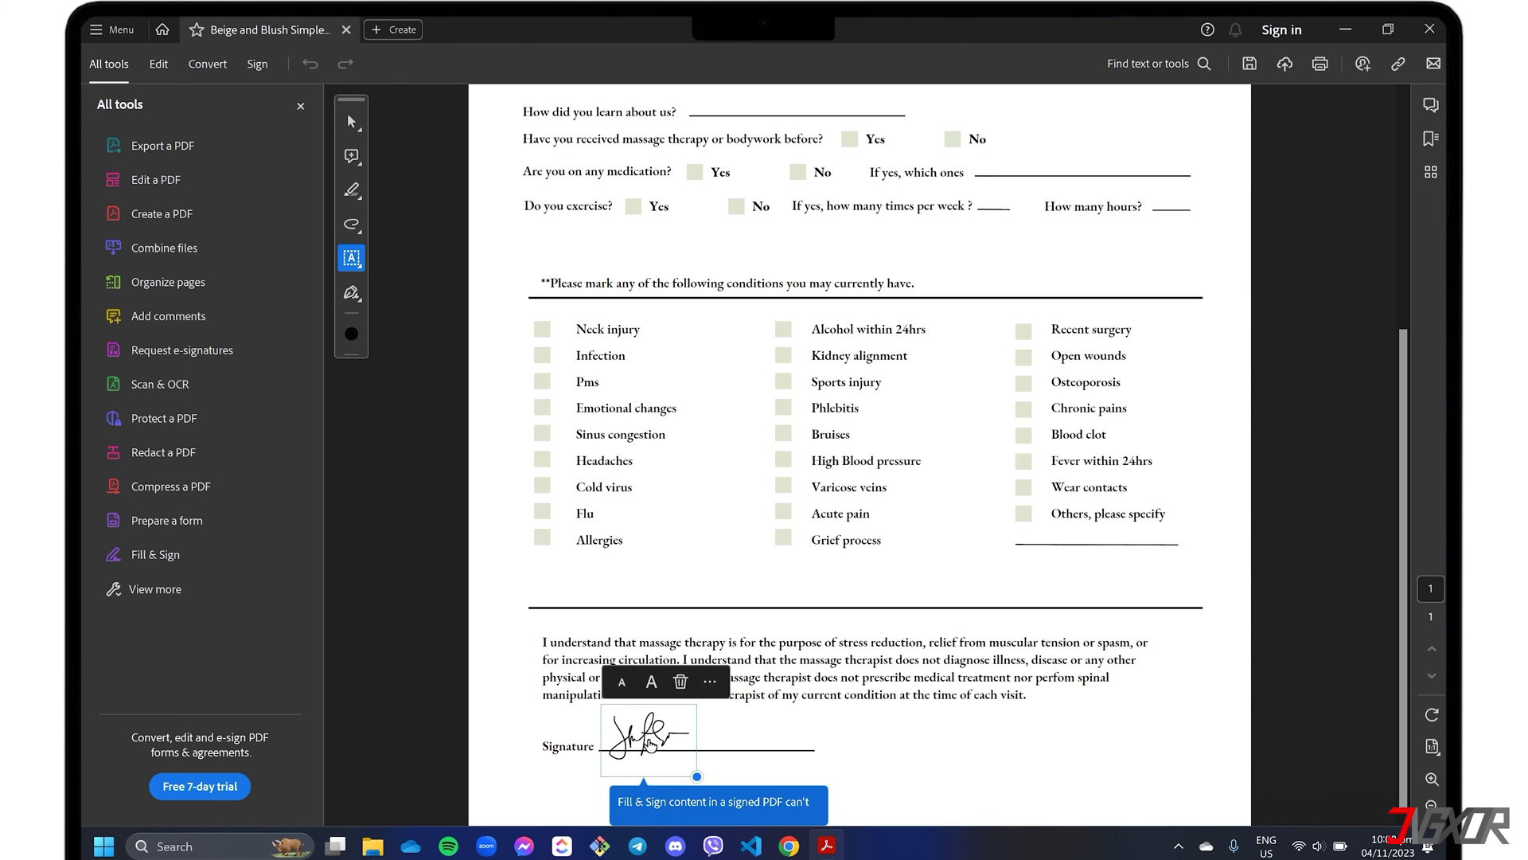
Save the signed form as Document_2_Edited in the recent PDF folder
key("ctrl+s")
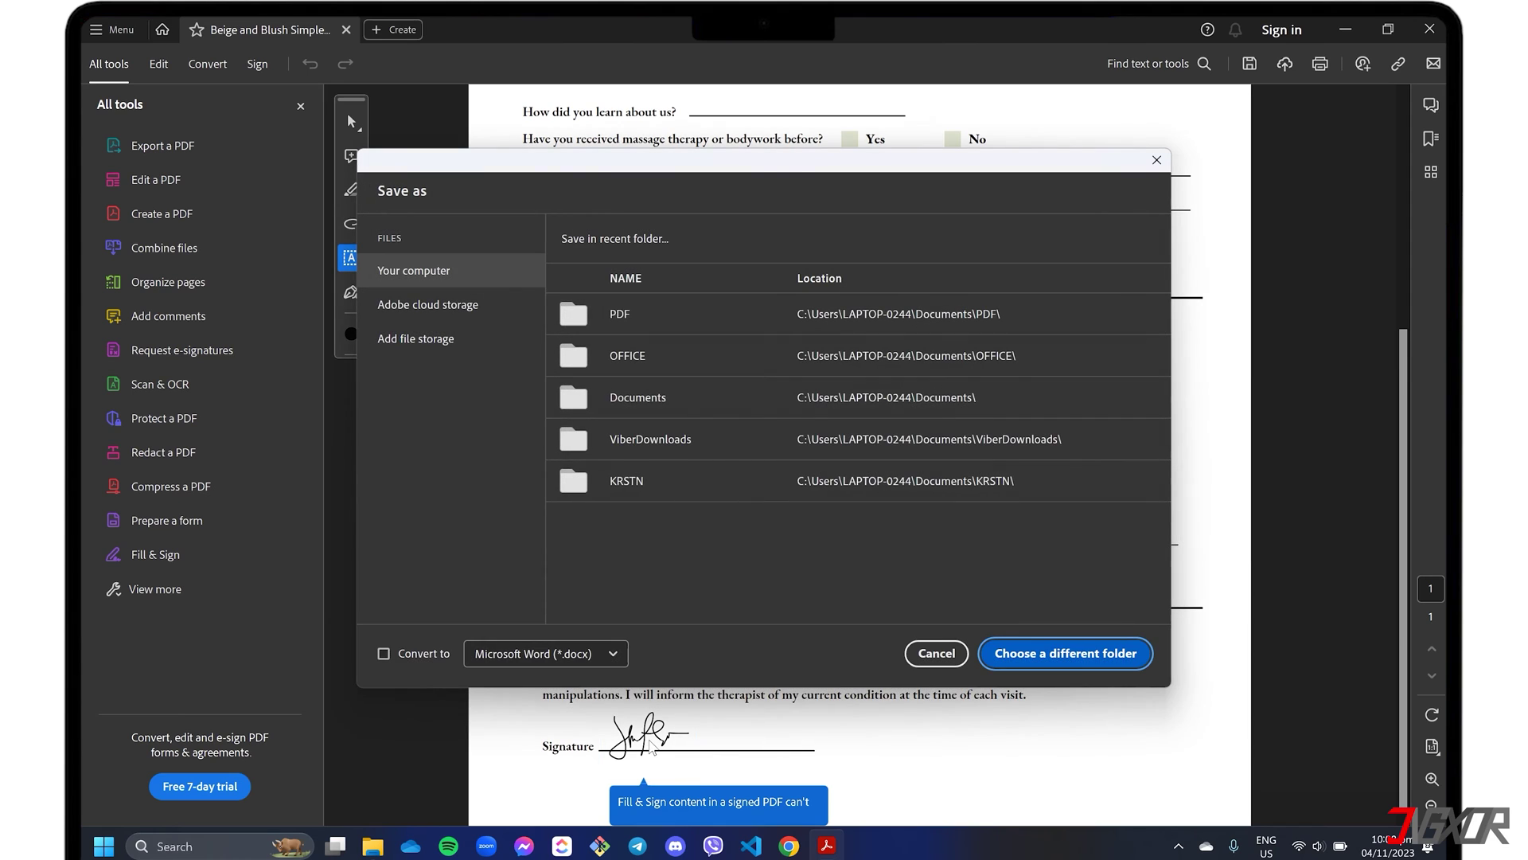
left_click(704, 316)
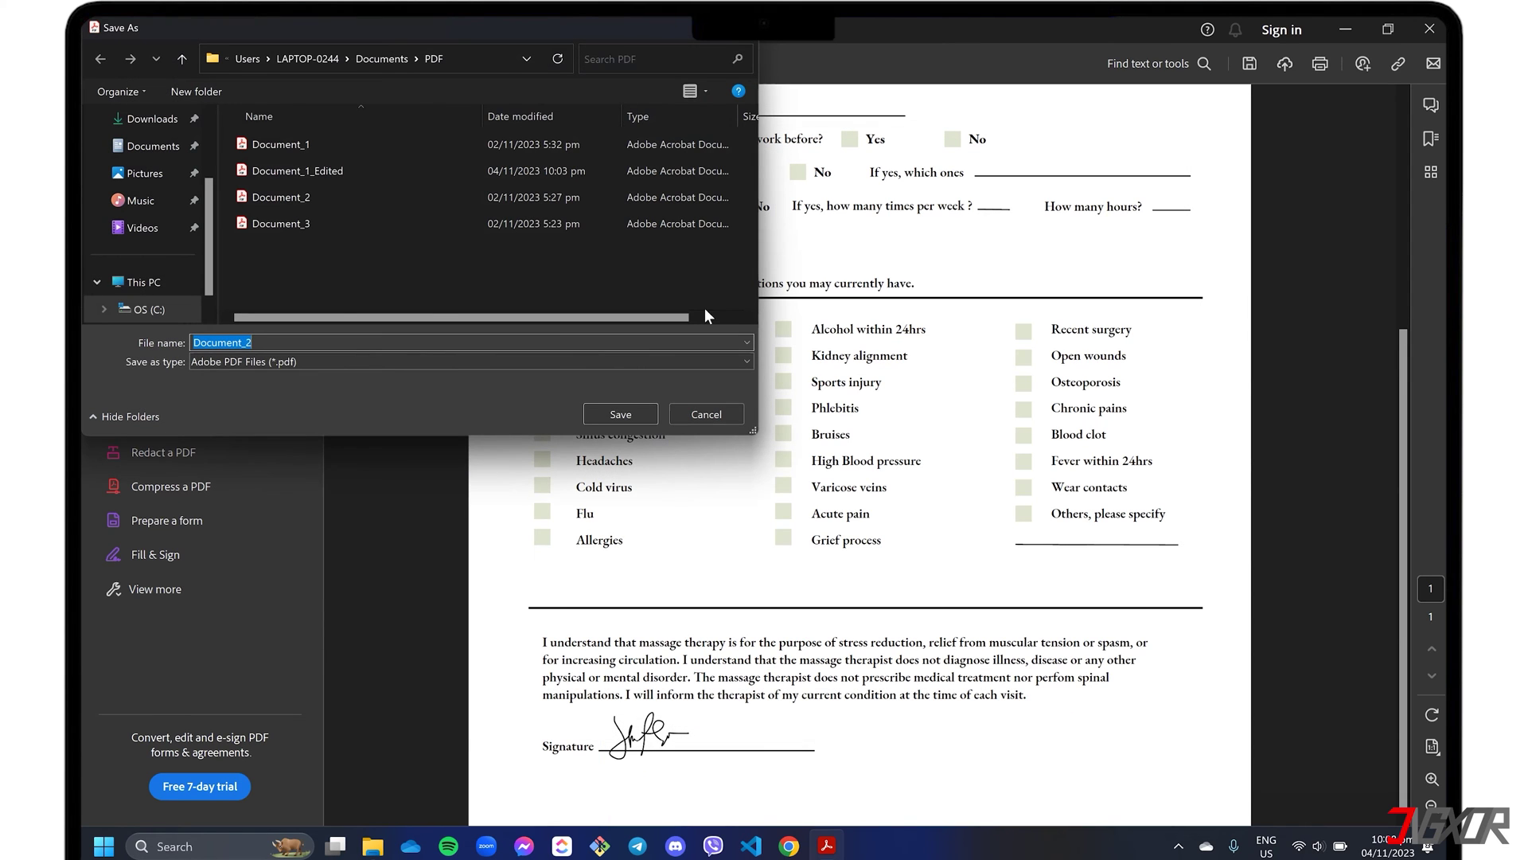
key("End")
type("_Edited")
left_click(615, 414)
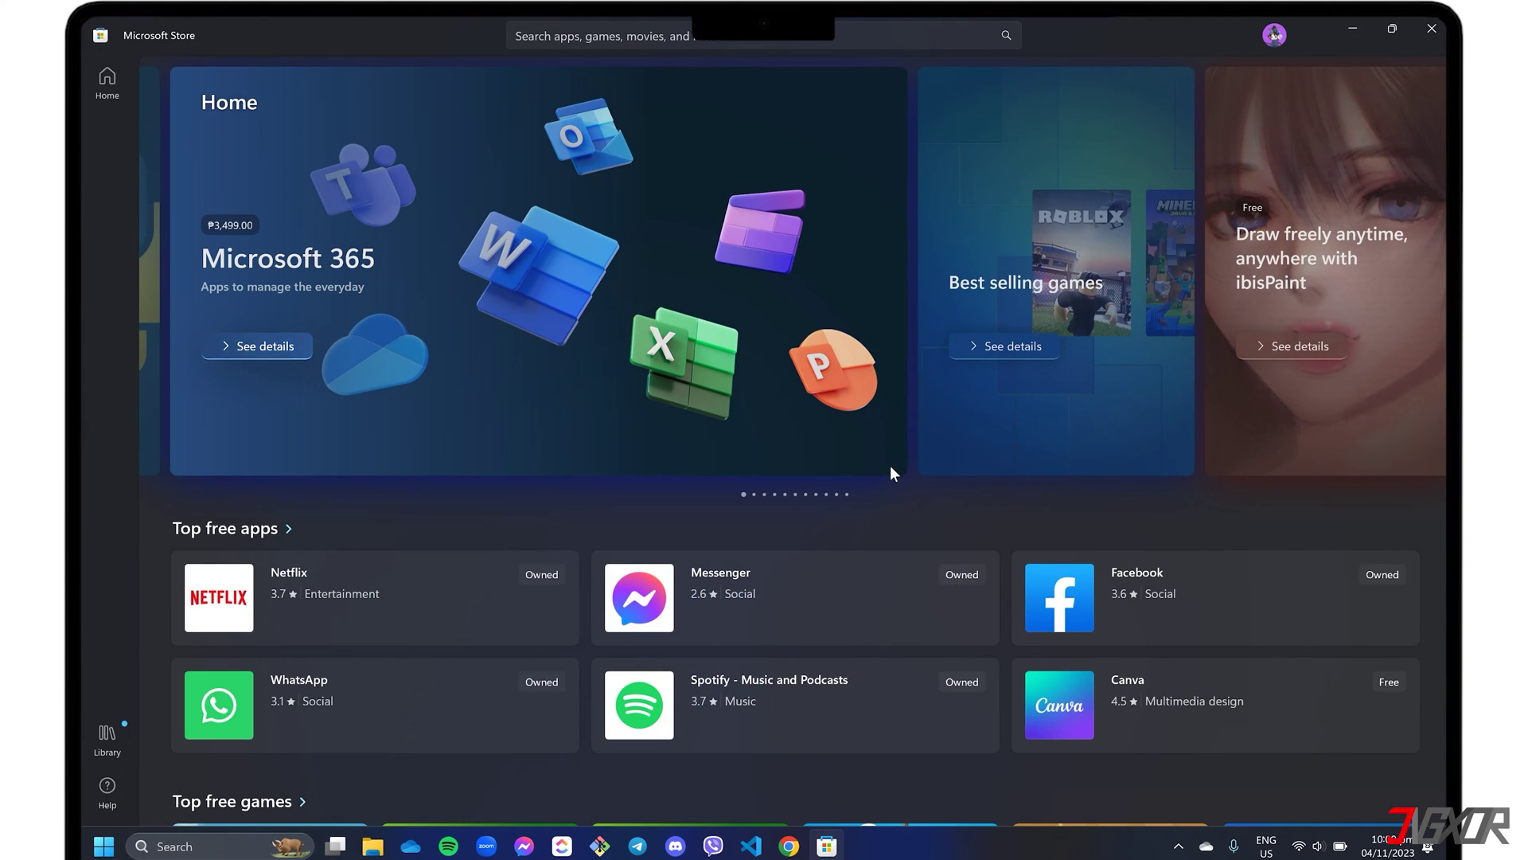
Rerun the recent 'pdf converter' search and open the PDF Converter X Pro card
left_click(648, 35)
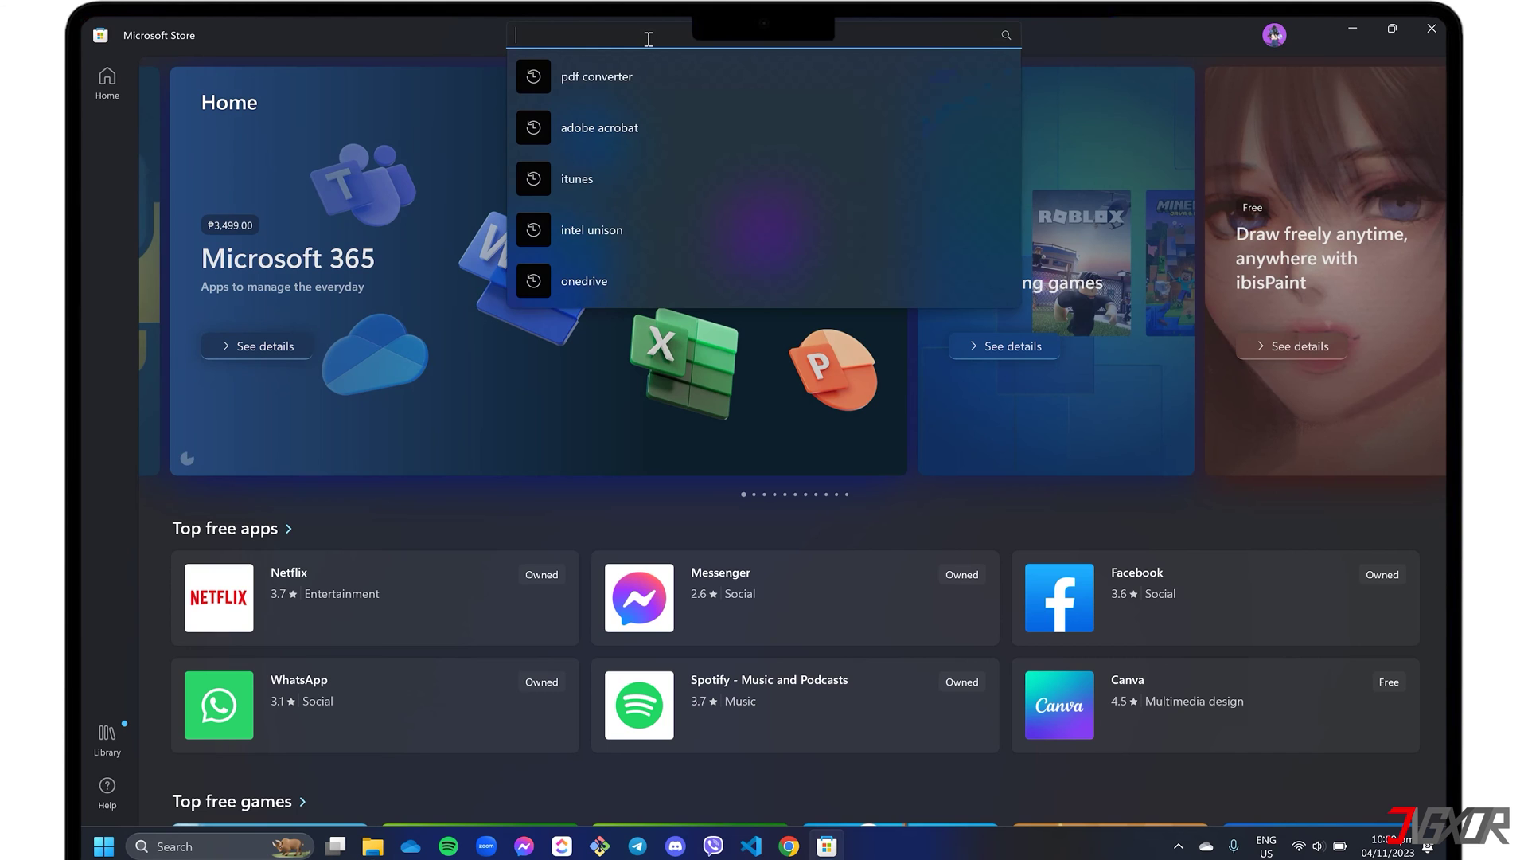
left_click(637, 75)
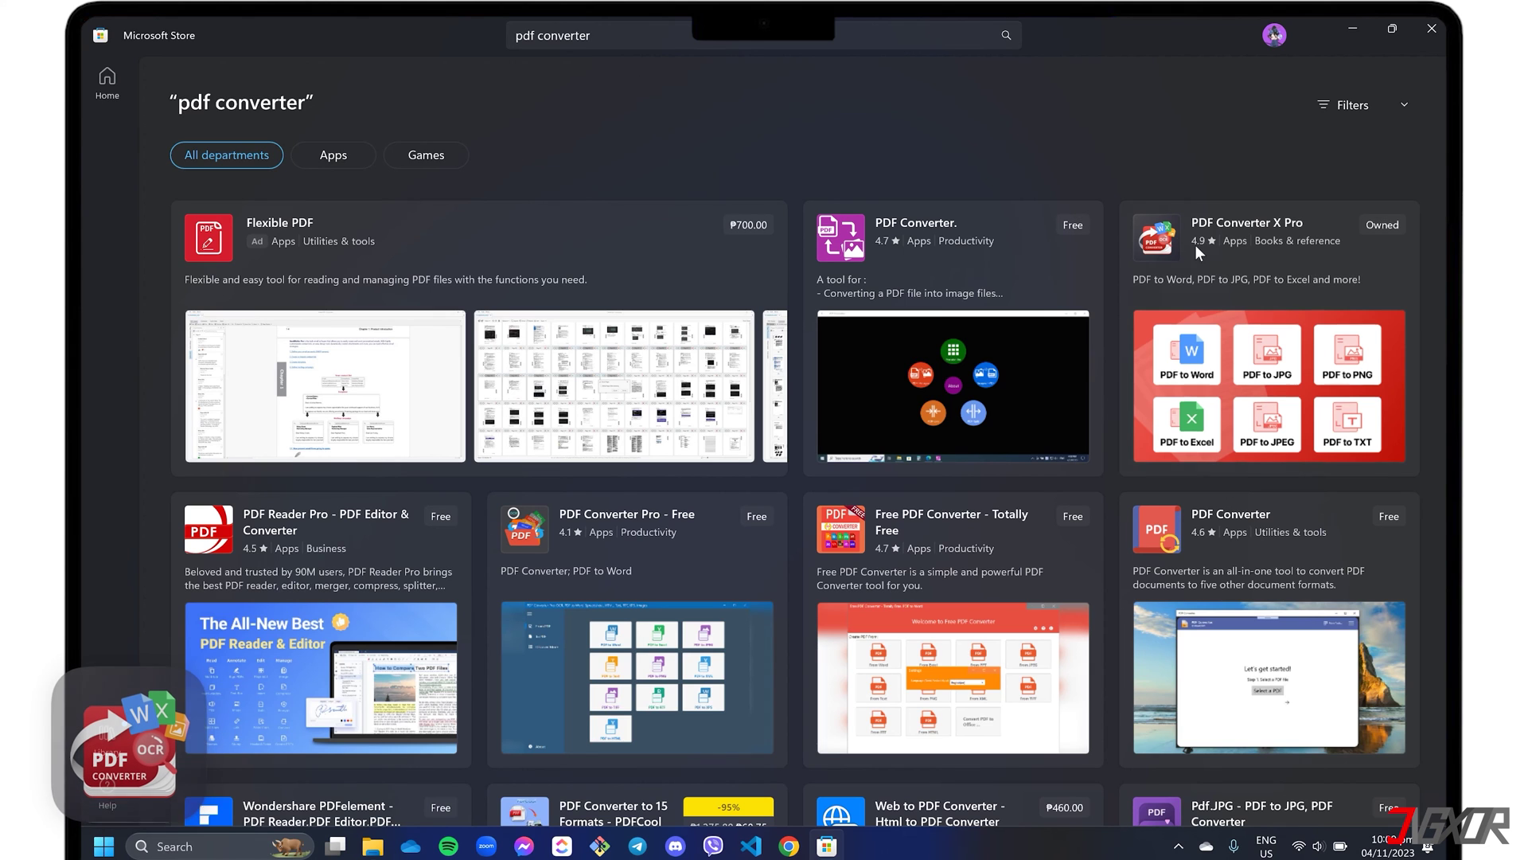
left_click(1286, 259)
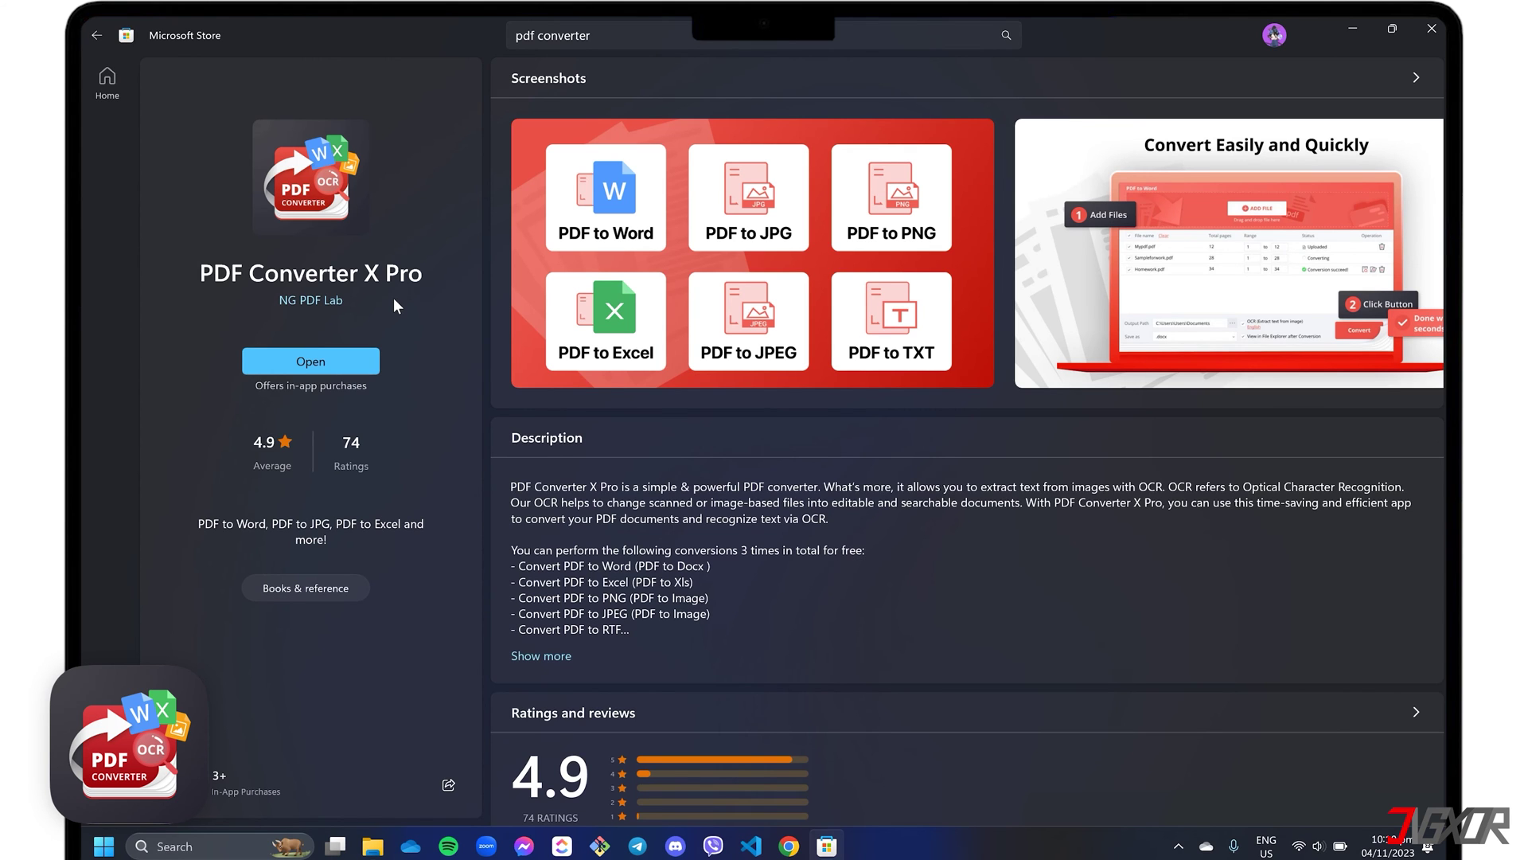
Launch PDF Converter X Pro and convert Document_3 from the PDF folder to Word
left_click(339, 360)
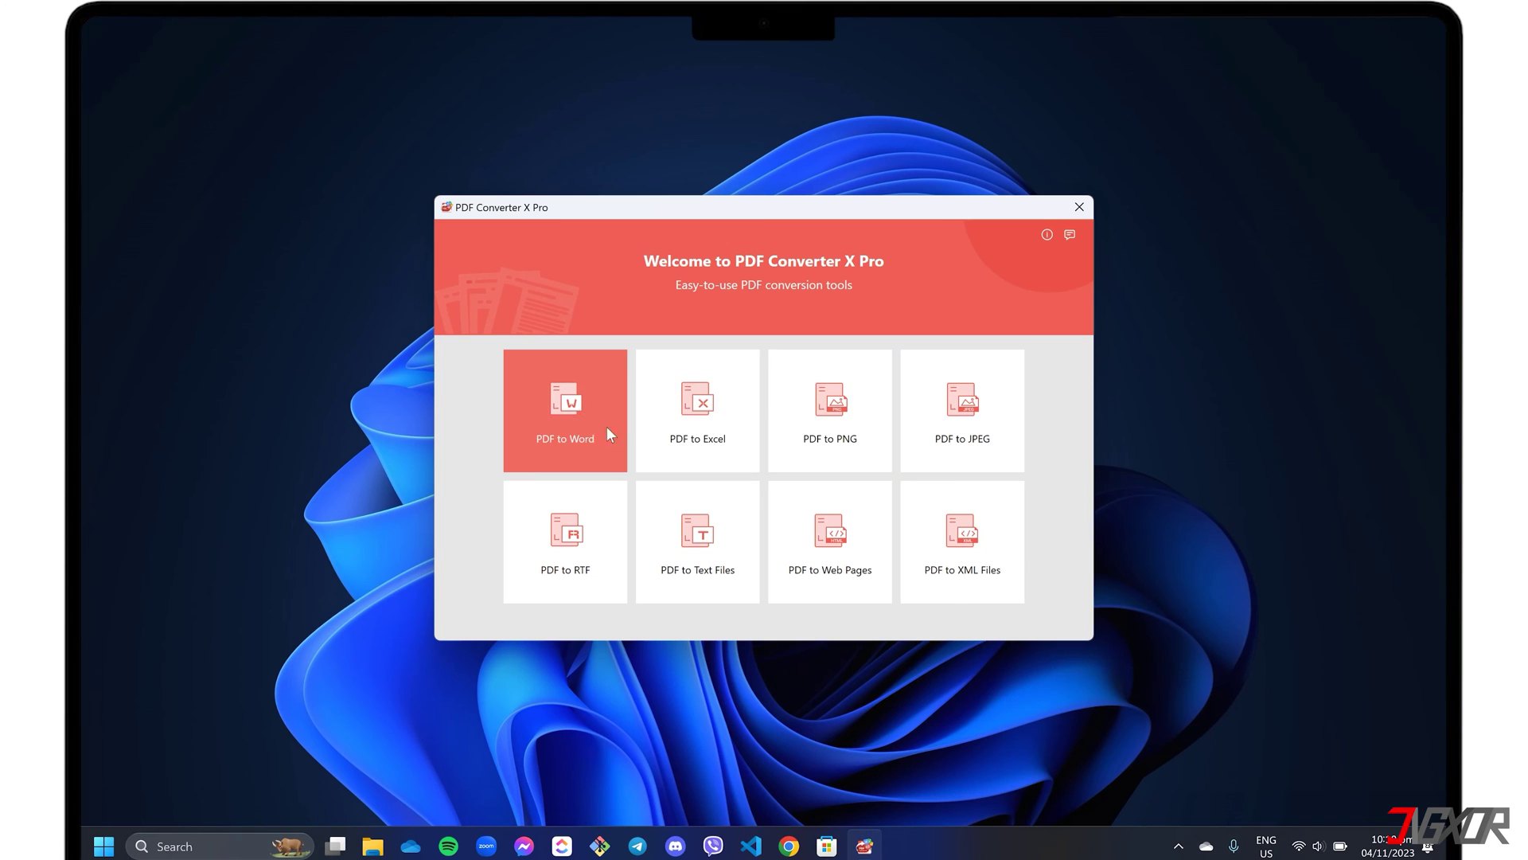
left_click(588, 436)
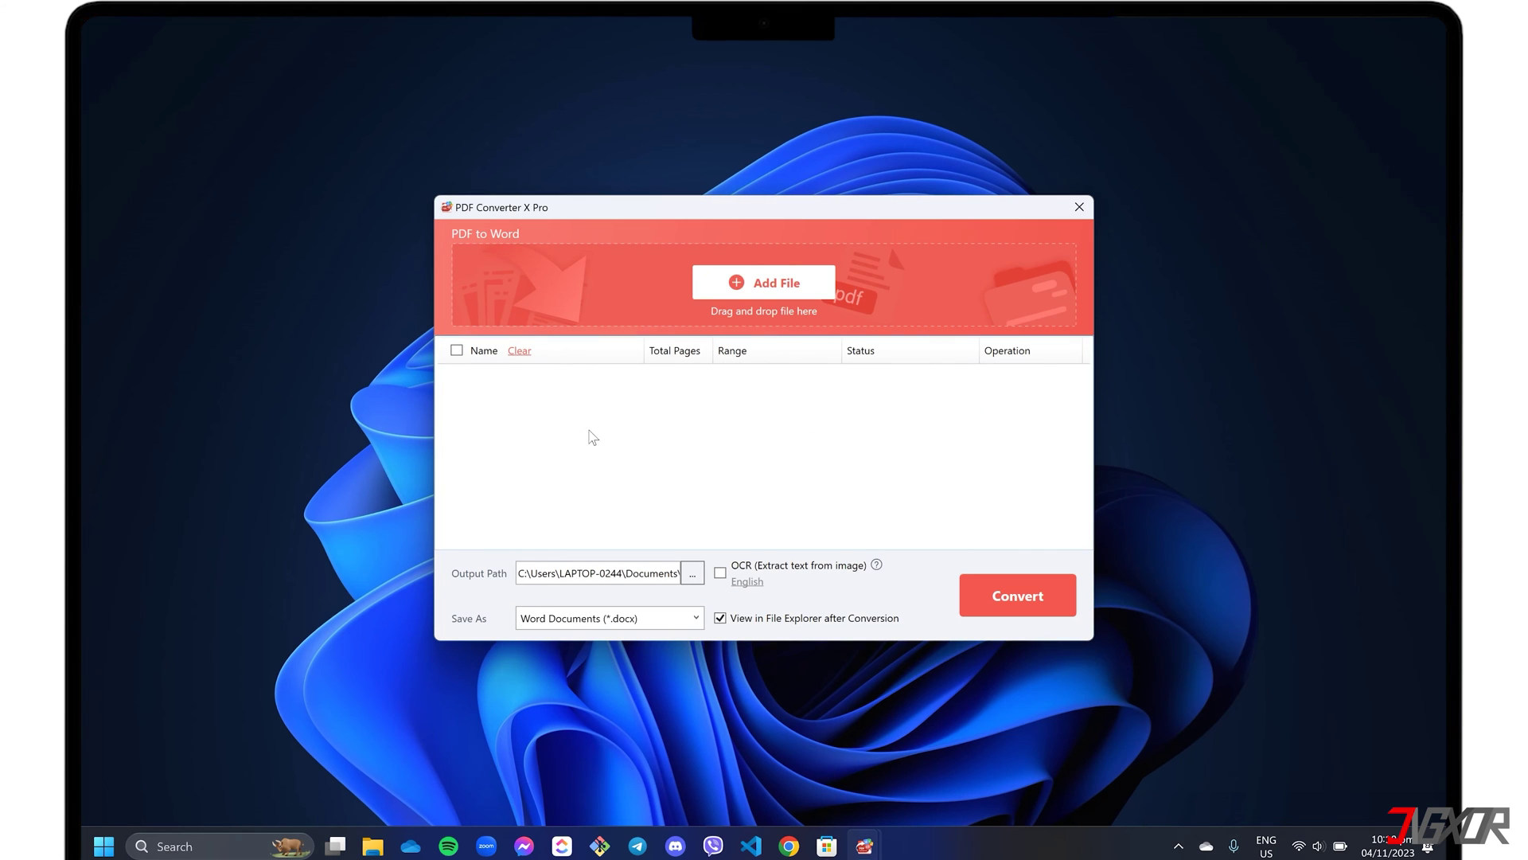
left_click(759, 283)
left_click(653, 452)
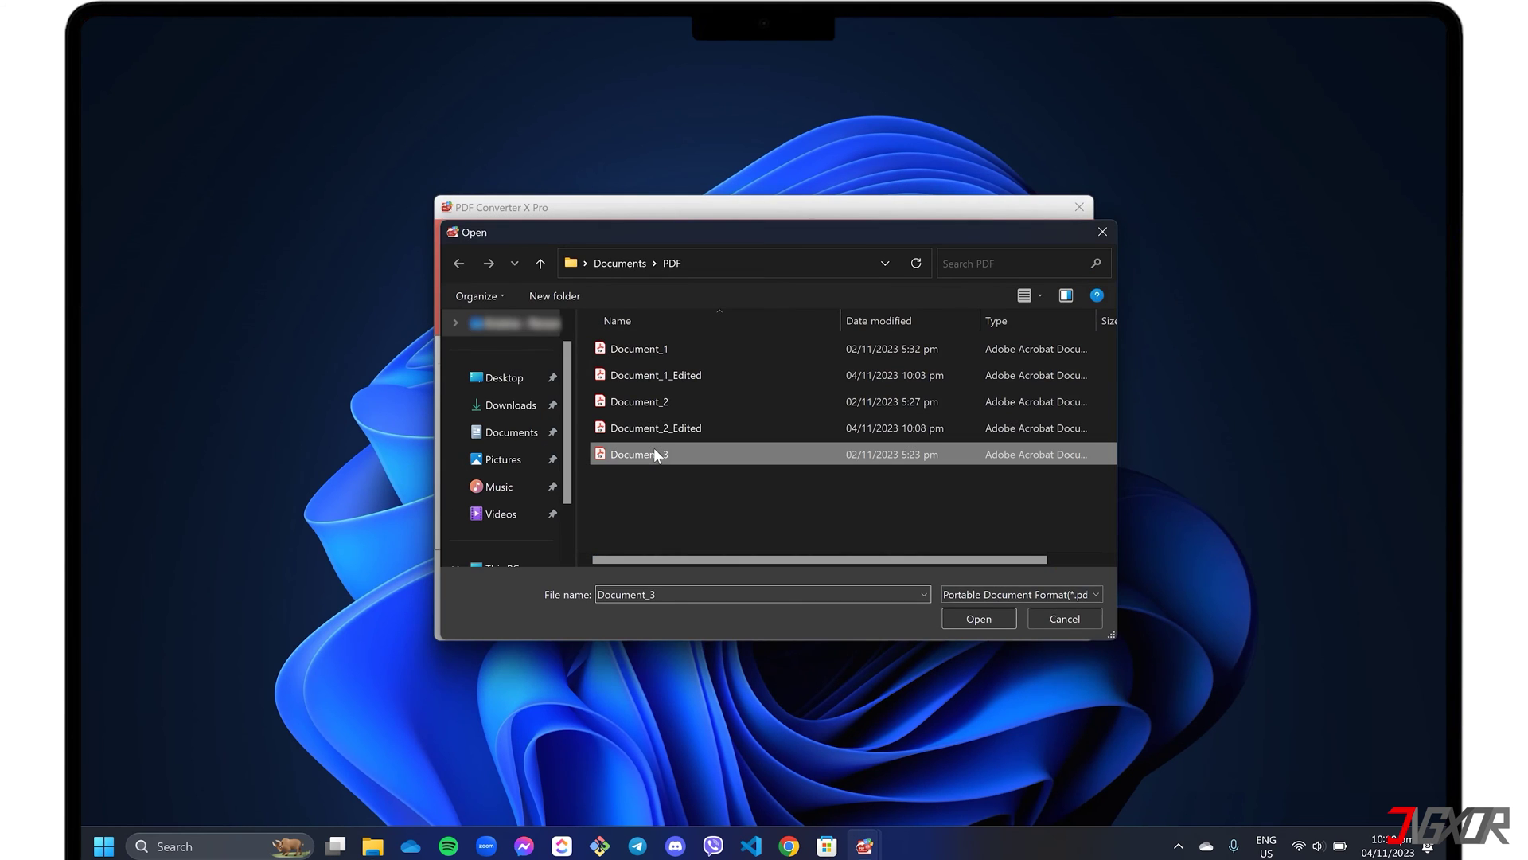
double_click(654, 454)
left_click(996, 603)
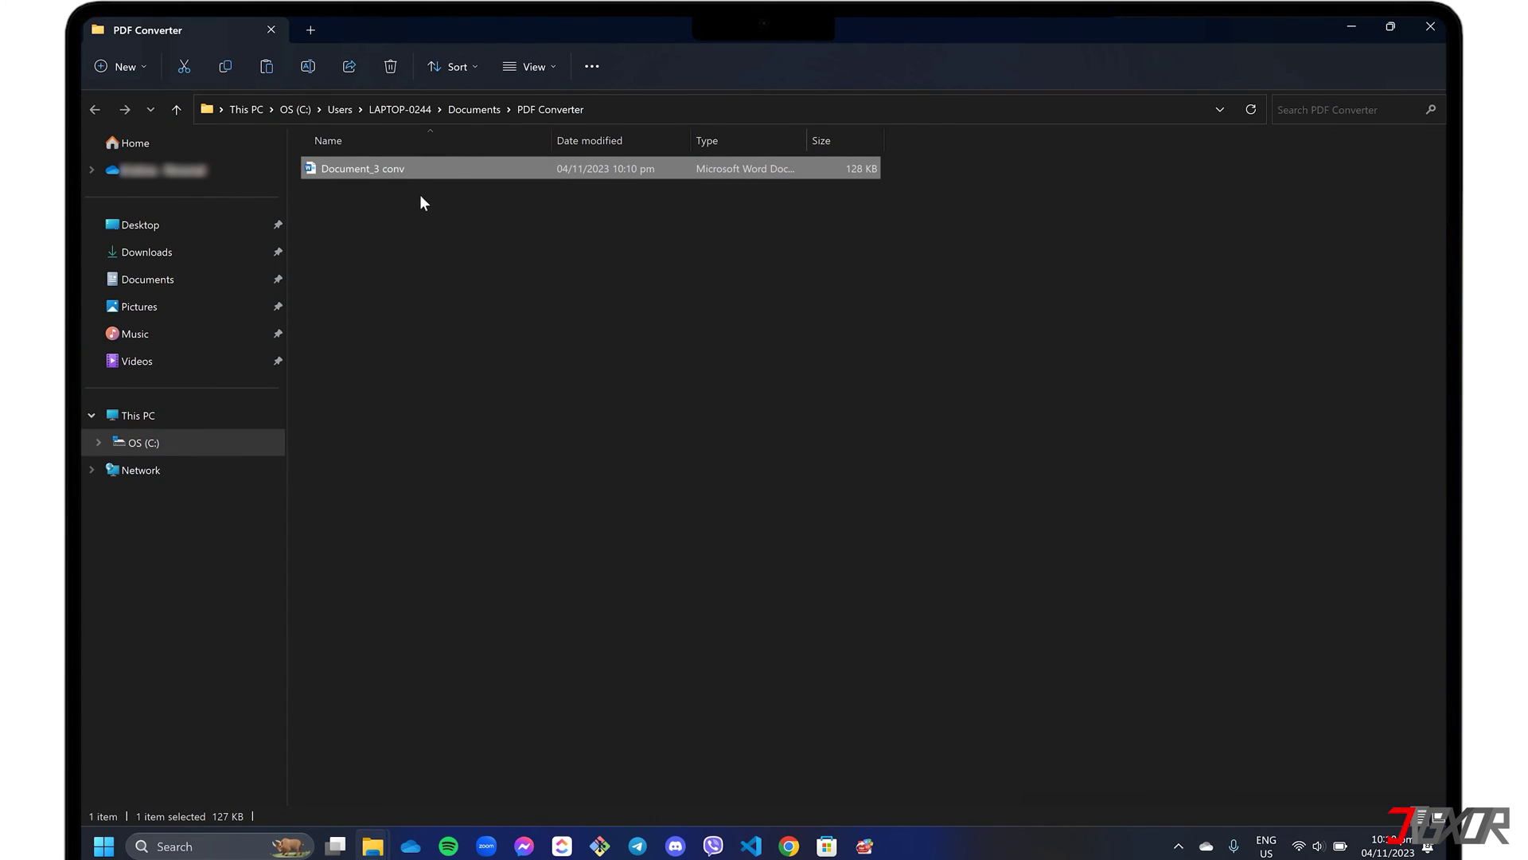
Open Document_3 conv, select numbered point 1, and export it as Document_3_Edited.pdf in the PDF folder
double_click(480, 168)
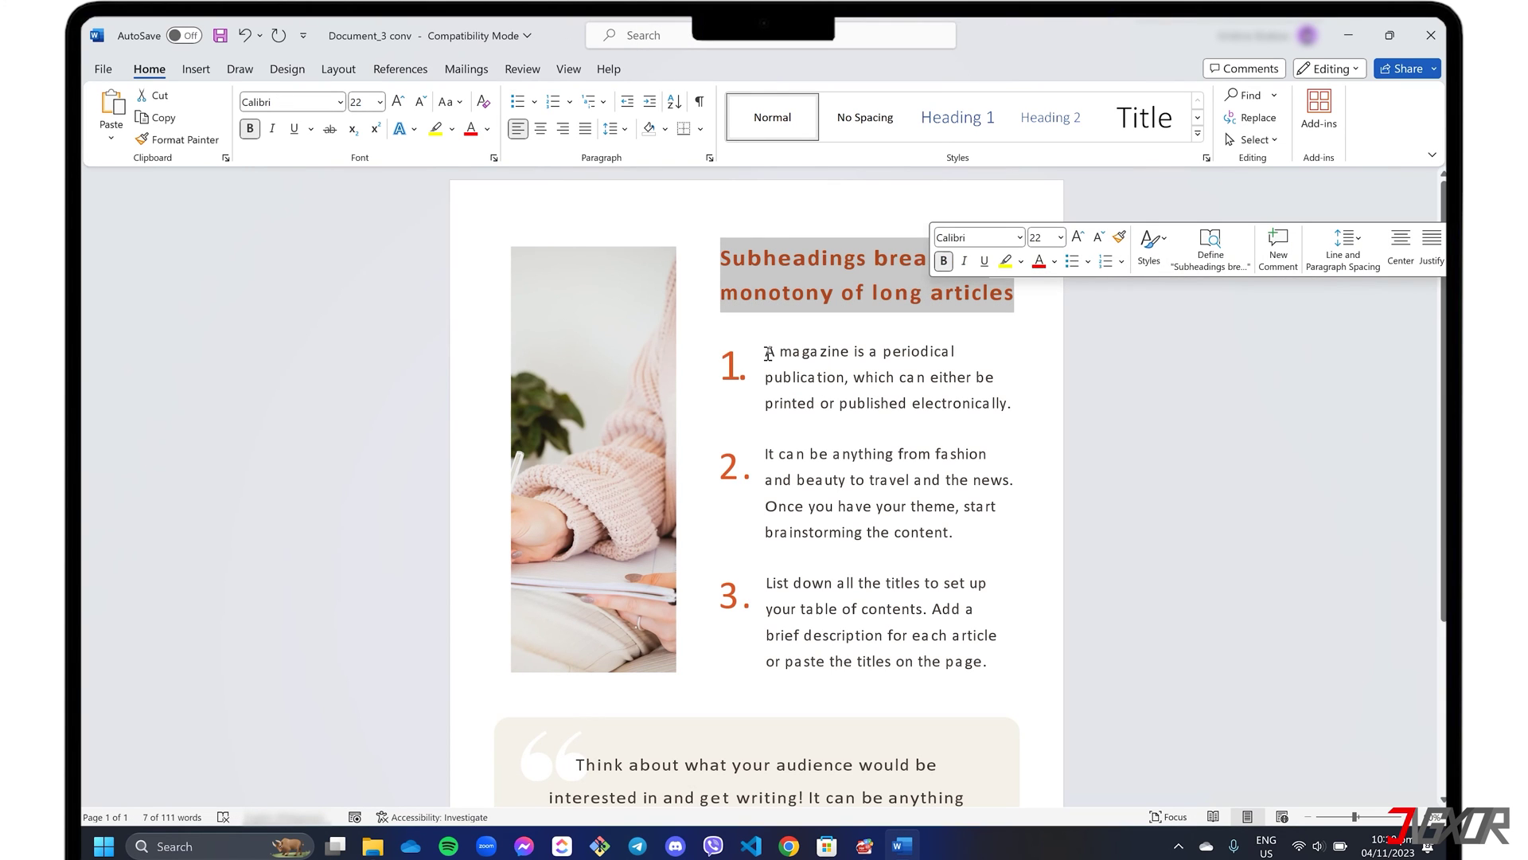
left_click(954, 351, "shift")
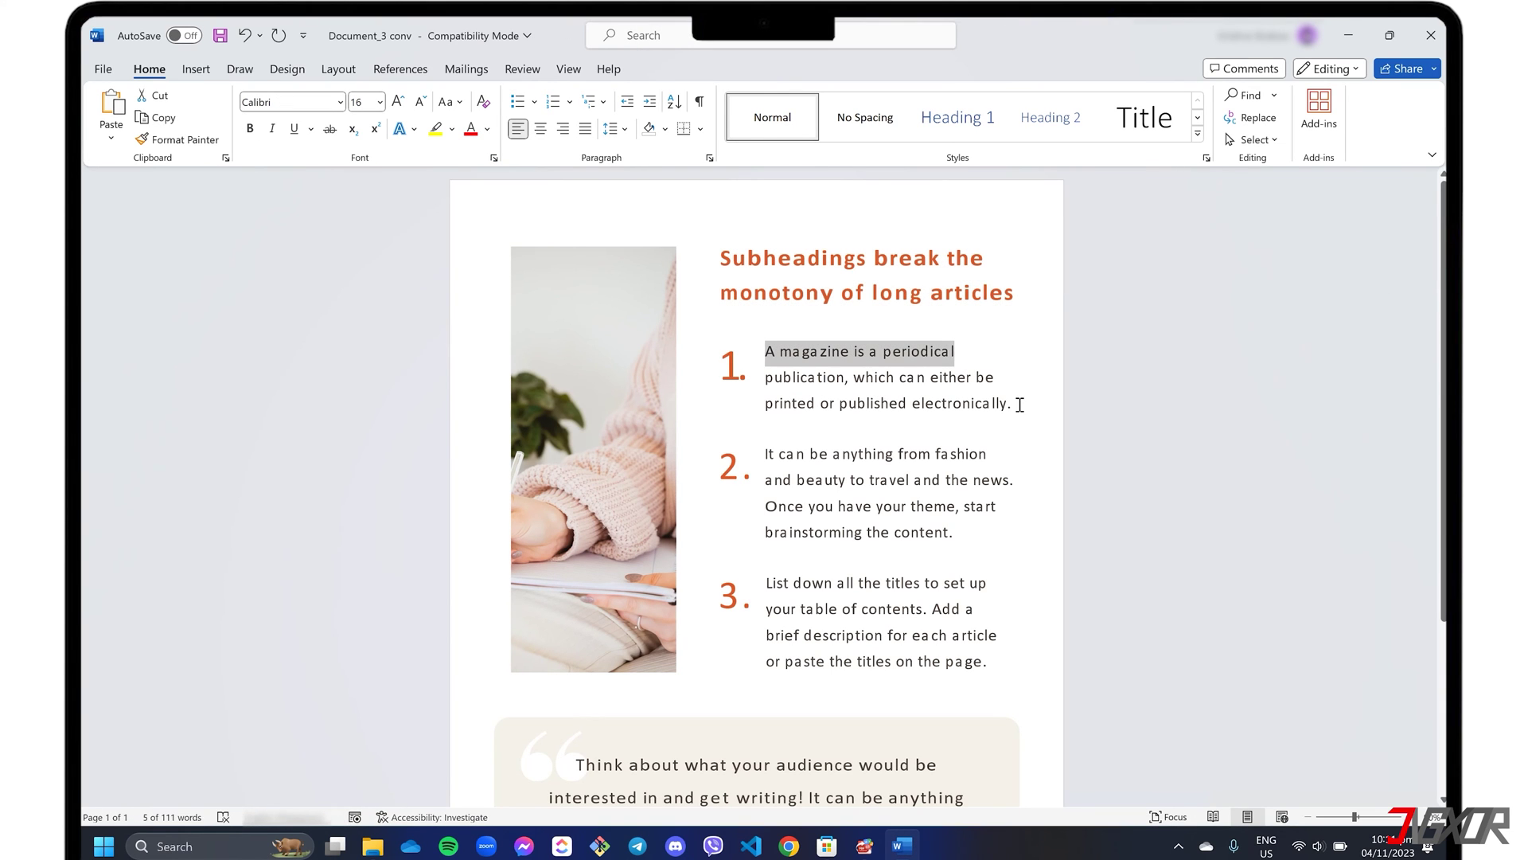
left_click(103, 68)
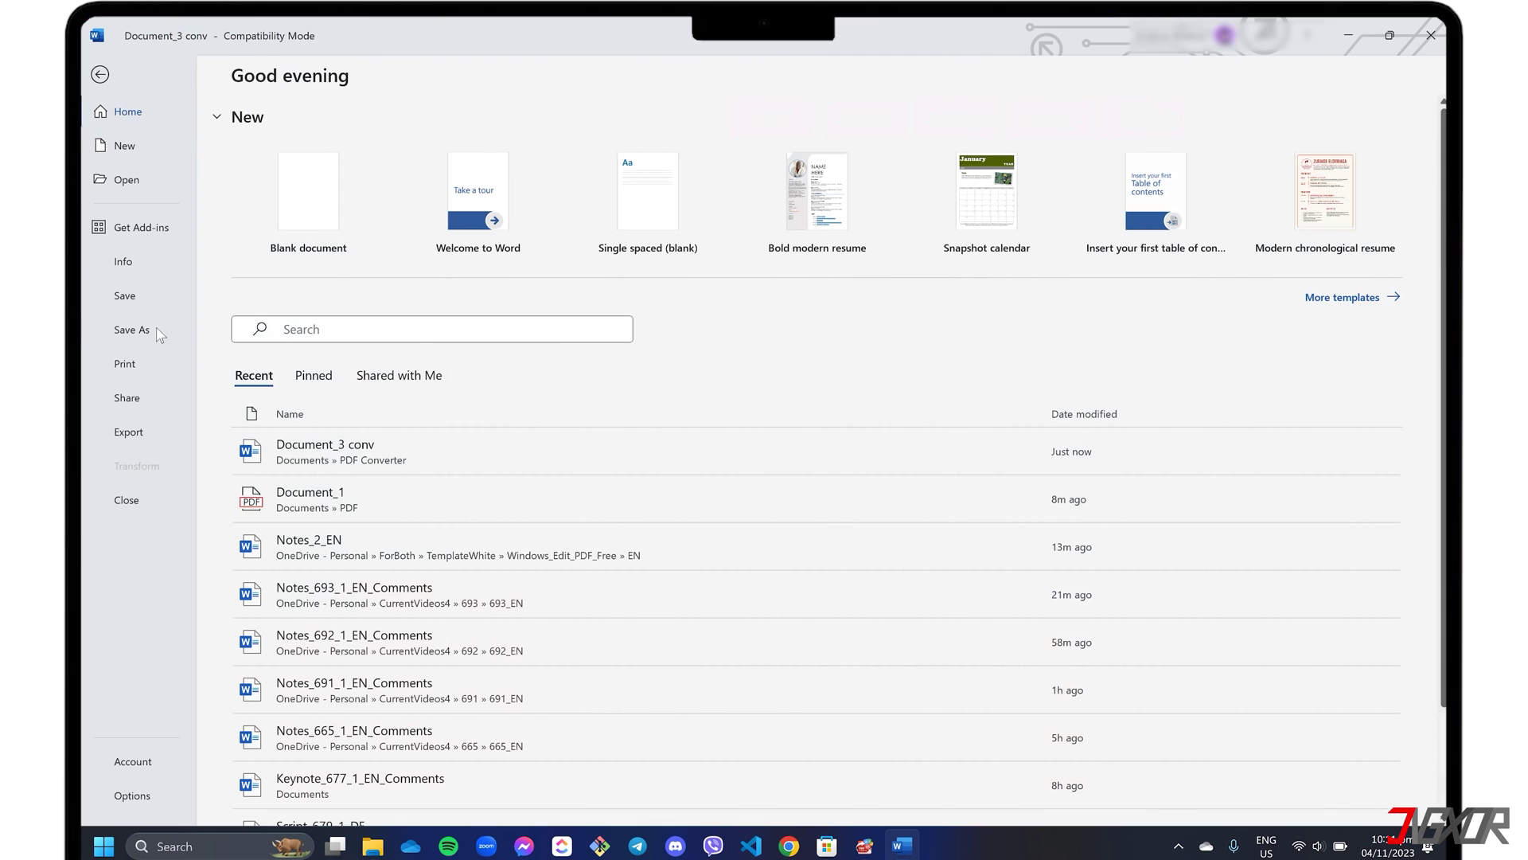
left_click(158, 334)
left_click(653, 259)
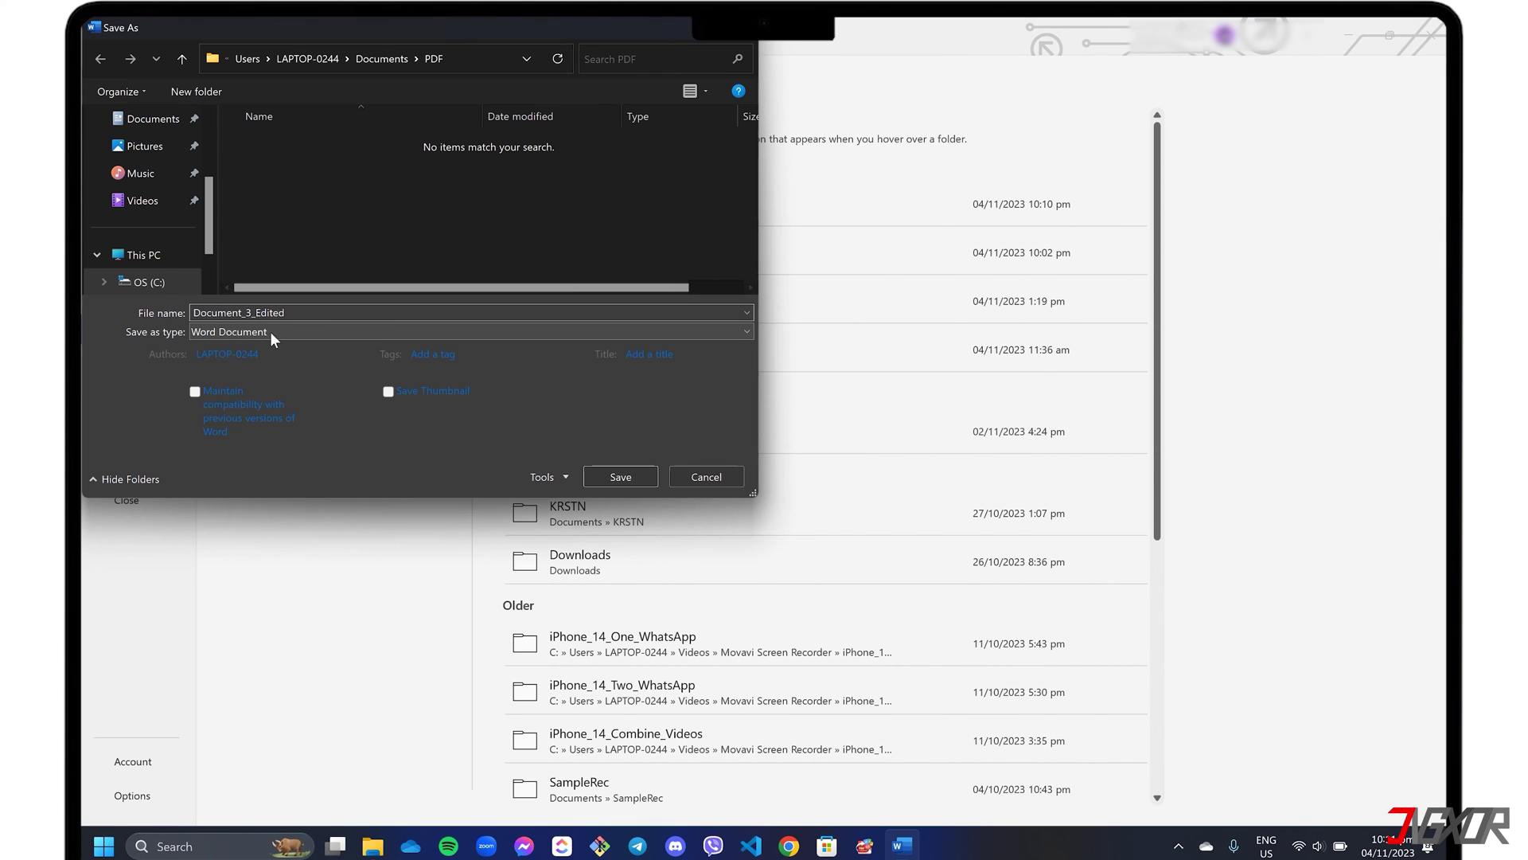
left_click(273, 333)
left_click(231, 435)
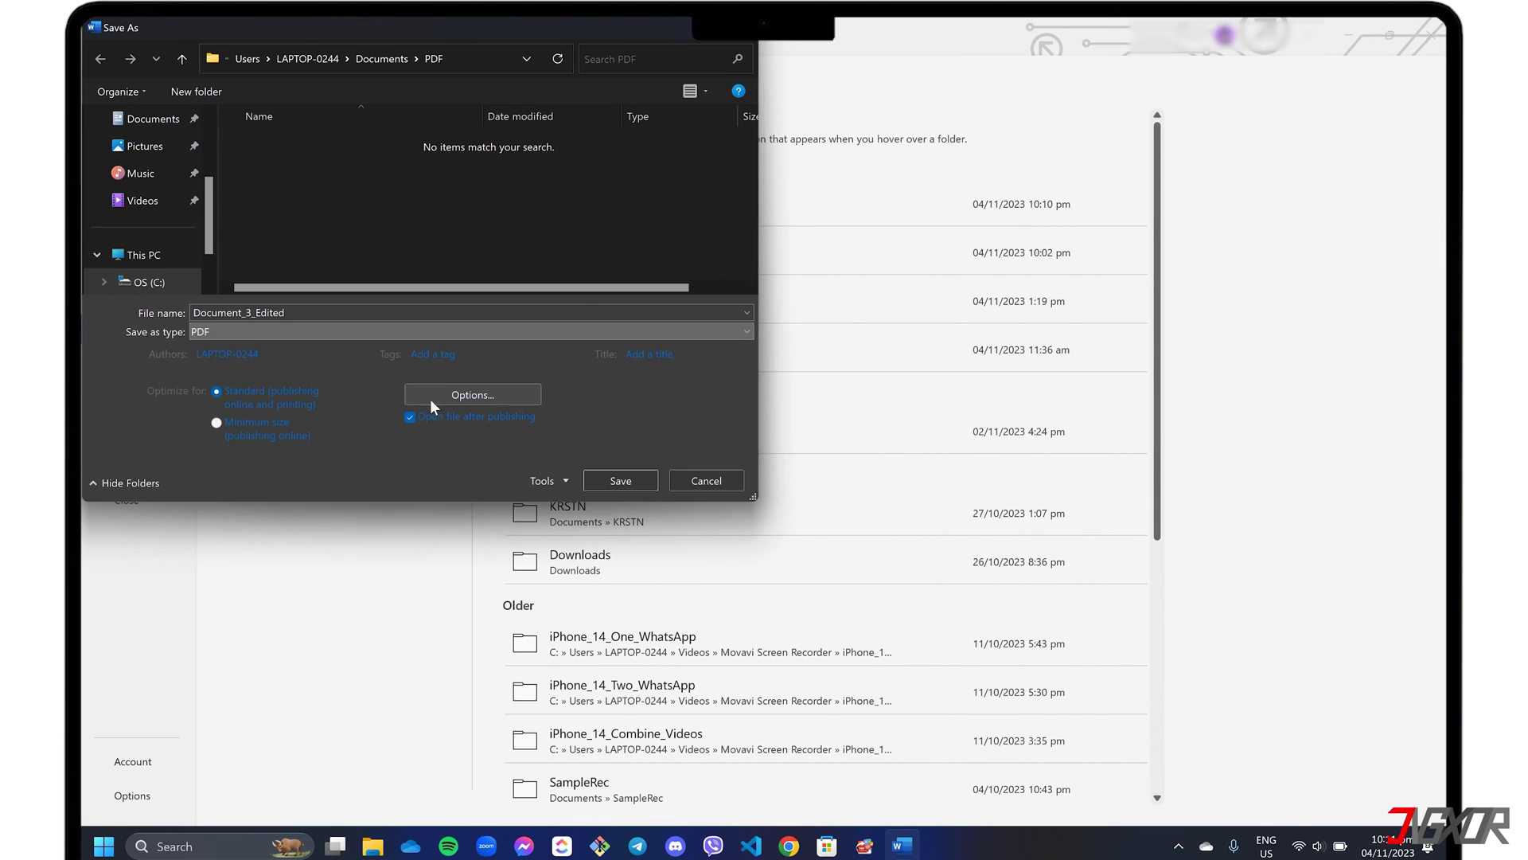
left_click(609, 486)
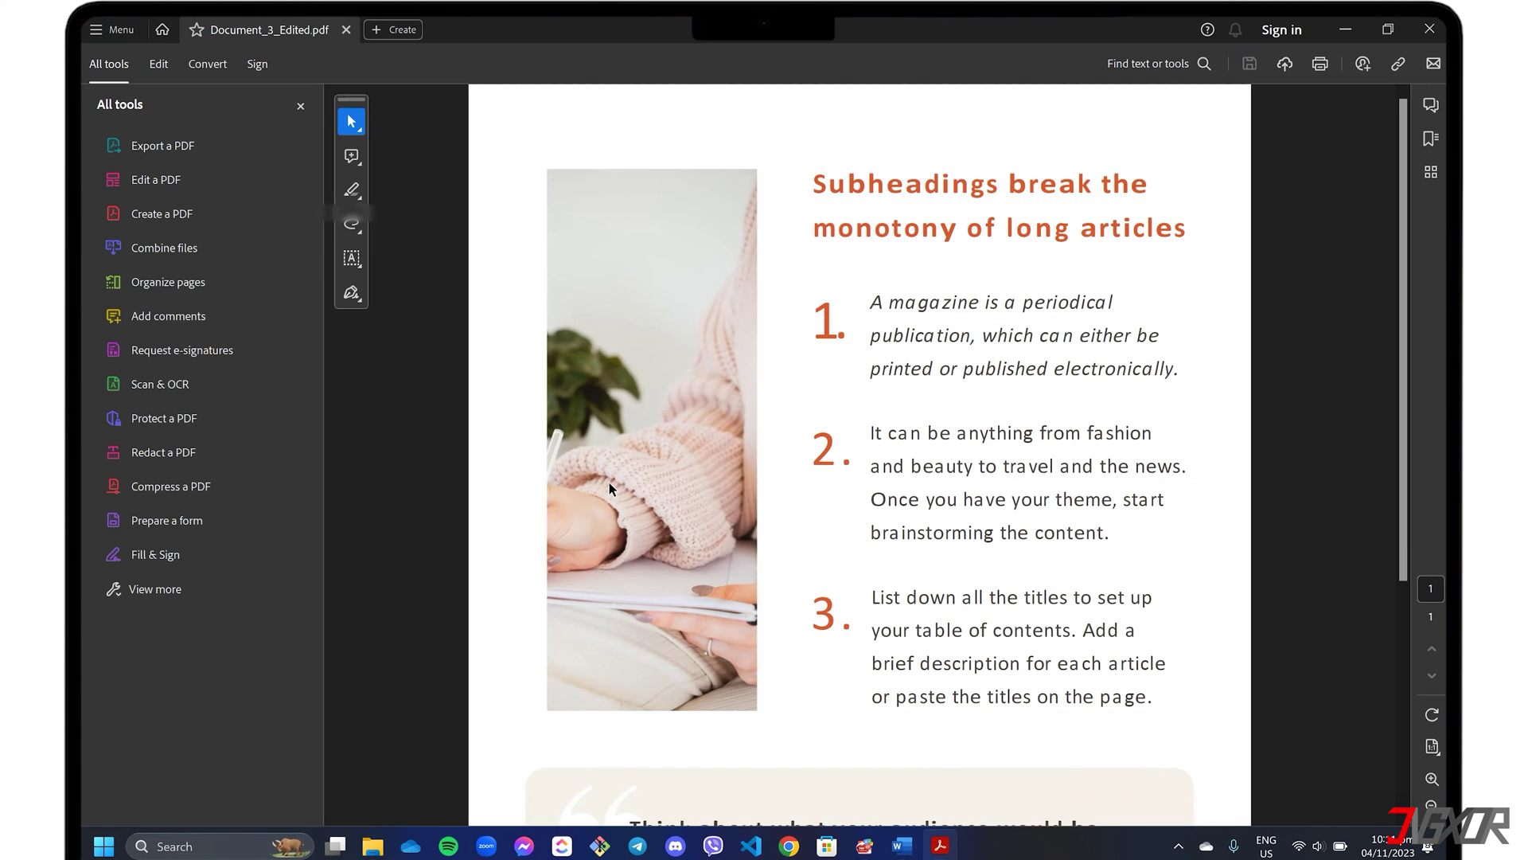